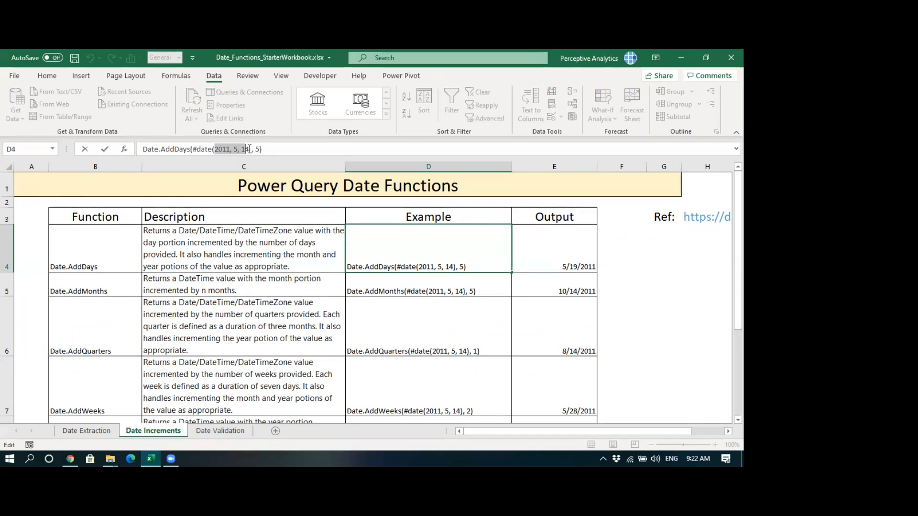
# Step: Compare the Date.AddDays example formula with its output date in row 4
pyautogui.click(560, 250)
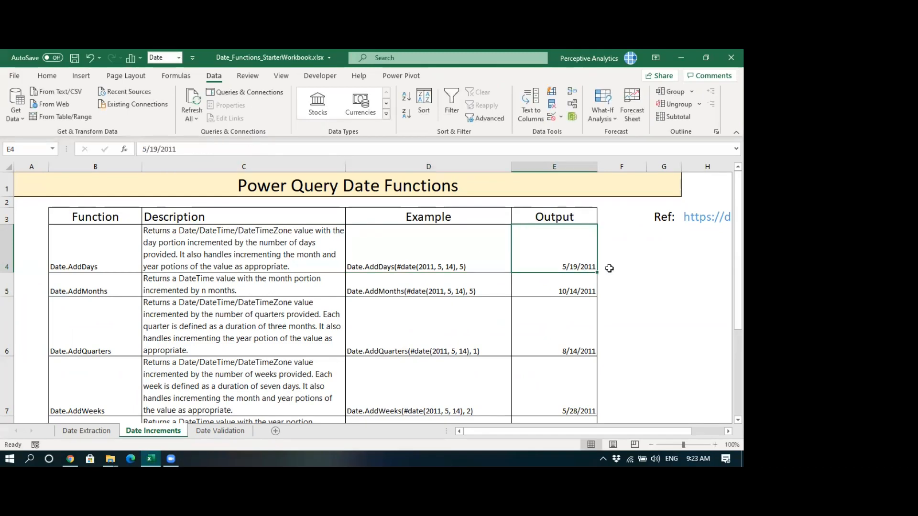
pyautogui.click(433, 267)
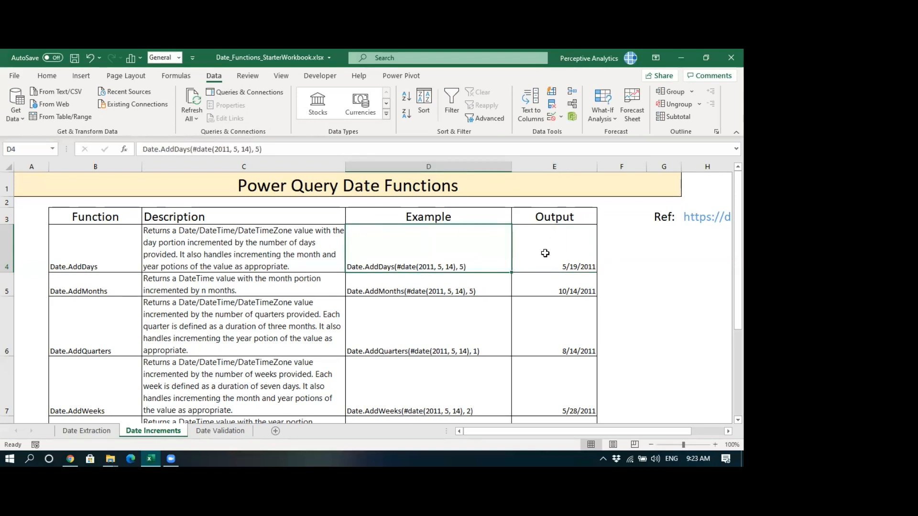
pyautogui.click(545, 253)
# Step: Examine the Date.AddMonths row, including the date argument and months argument of its example formula, and its output
pyautogui.click(103, 277)
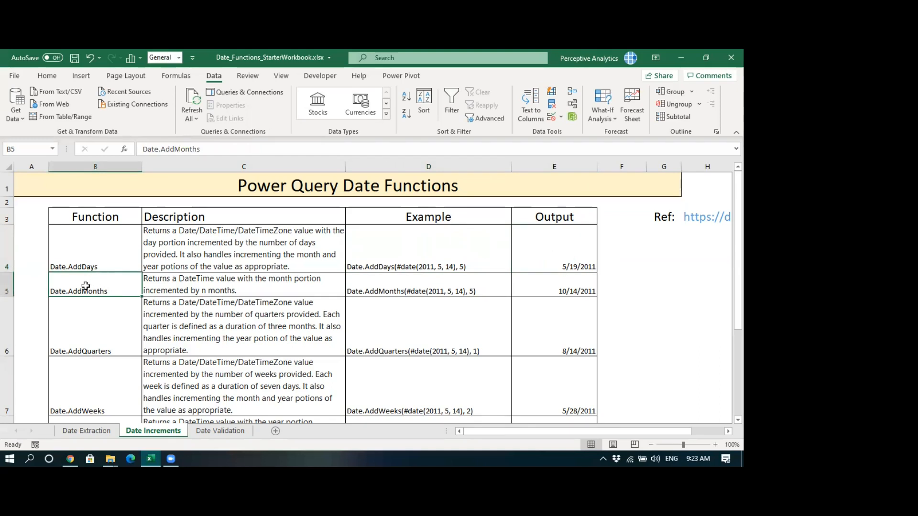
pyautogui.click(410, 285)
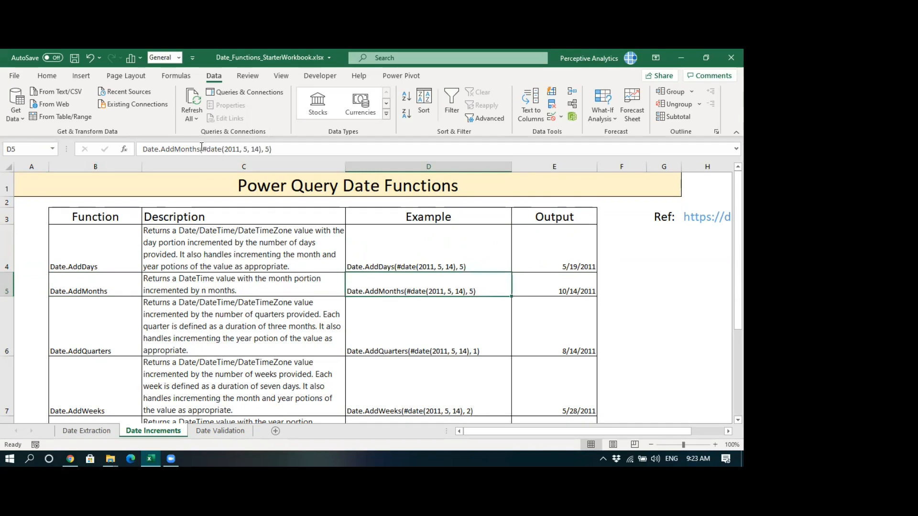
pyautogui.moveTo(202, 149); pyautogui.dragTo(263, 150)
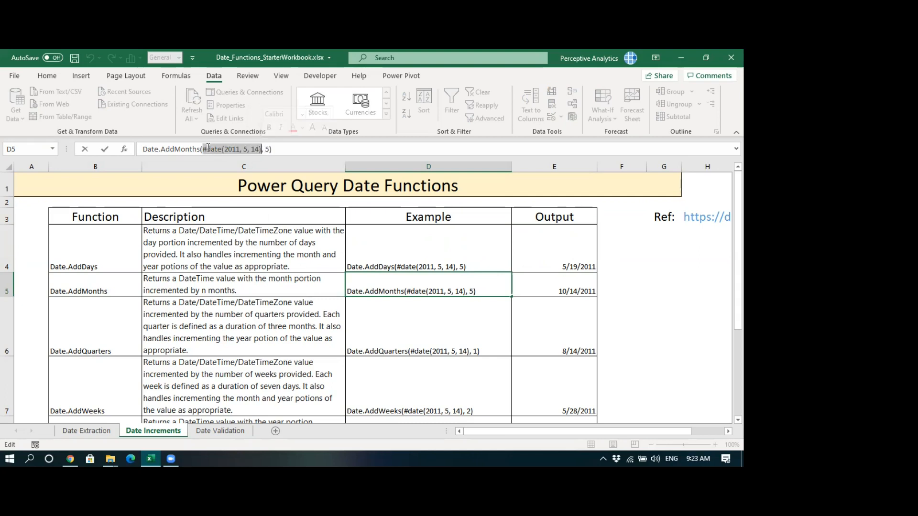
pyautogui.click(265, 148)
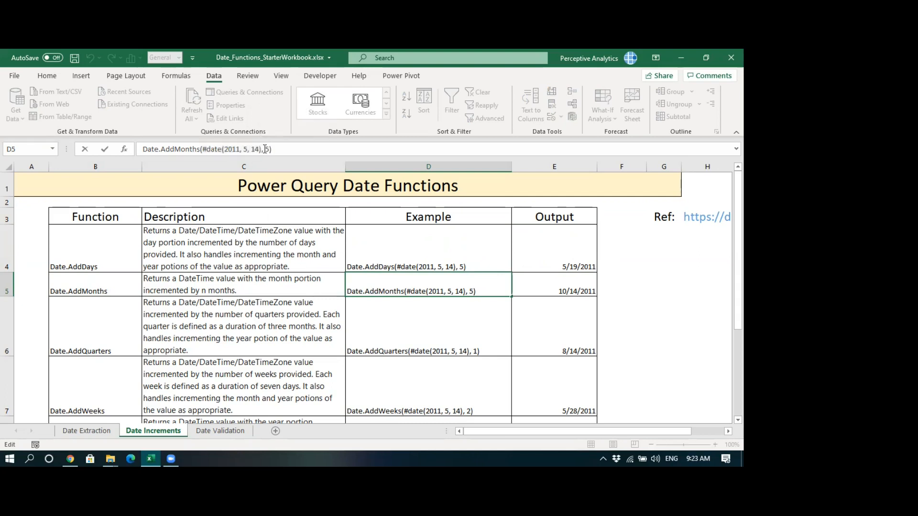
pyautogui.moveTo(270, 150); pyautogui.dragTo(270, 150)
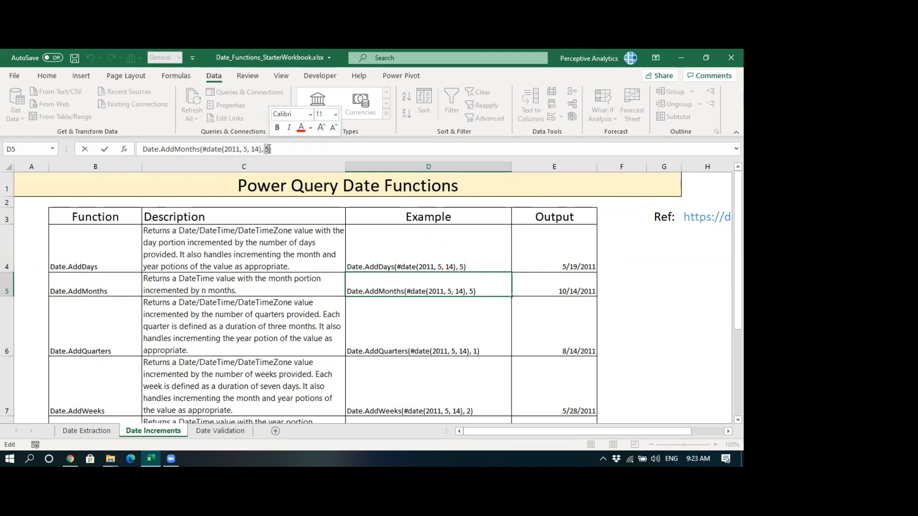
pyautogui.click(544, 286)
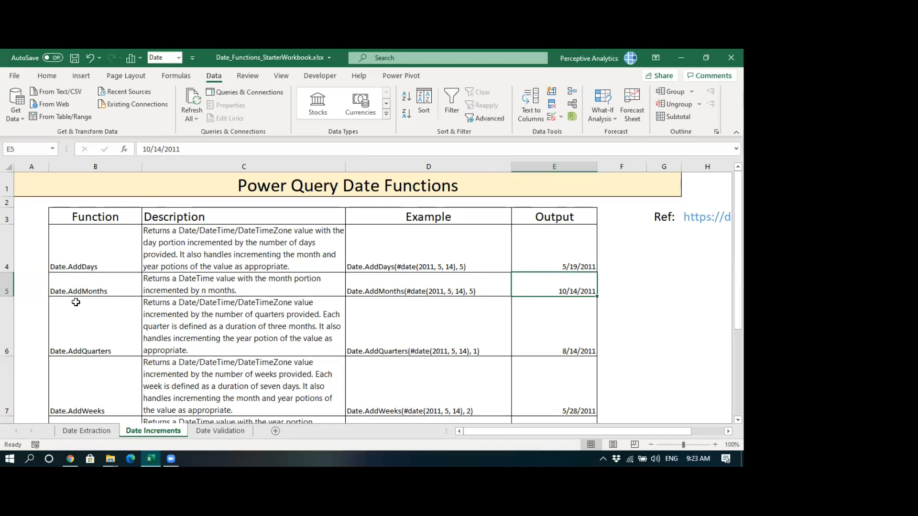
# Step: Examine the Date.AddQuarters row, including the number-of-quarters argument in its example formula, and its output date
pyautogui.click(94, 332)
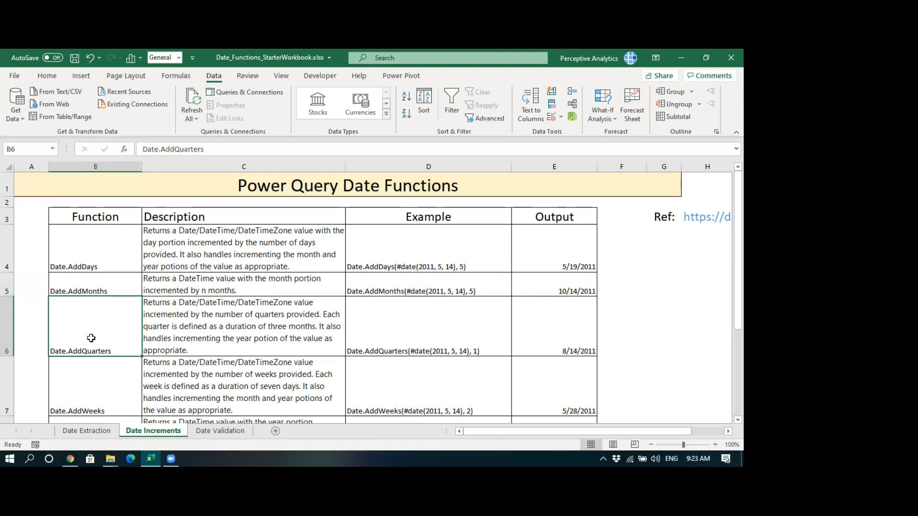
pyautogui.click(420, 336)
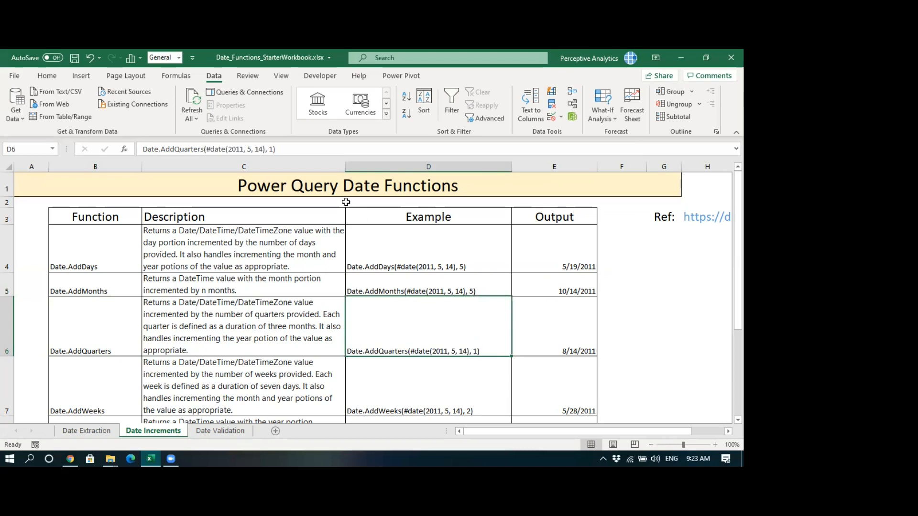
pyautogui.doubleClick(272, 148)
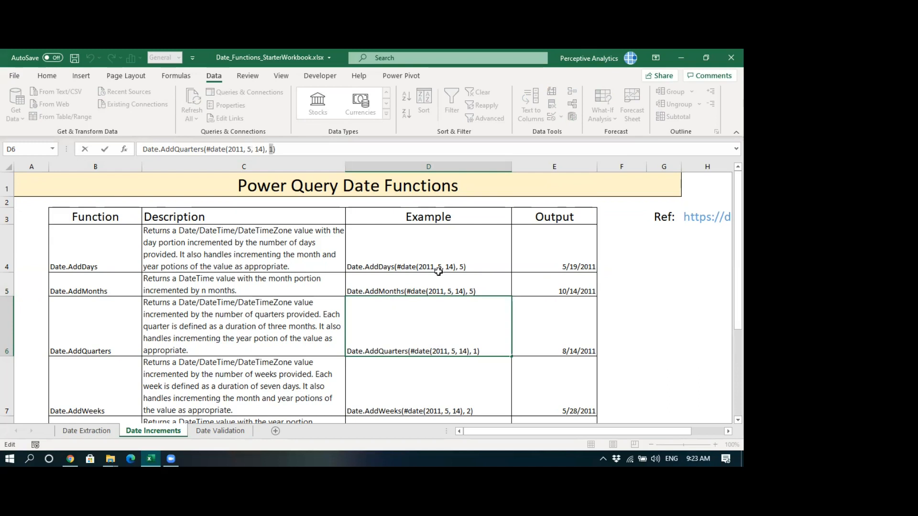
pyautogui.click(551, 338)
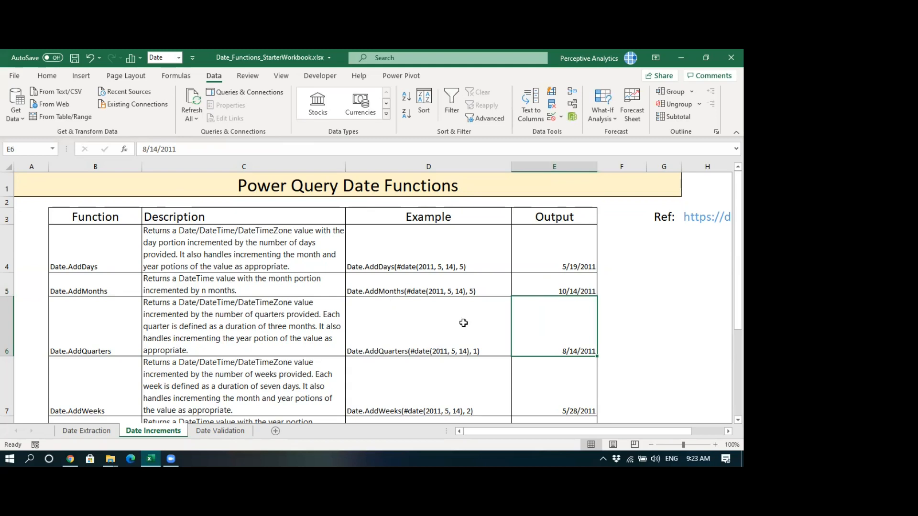
# Step: Examine the Date.AddWeeks row, including the weeks and date arguments of its example formula, and its output
pyautogui.scroll(-1, 277, 377)
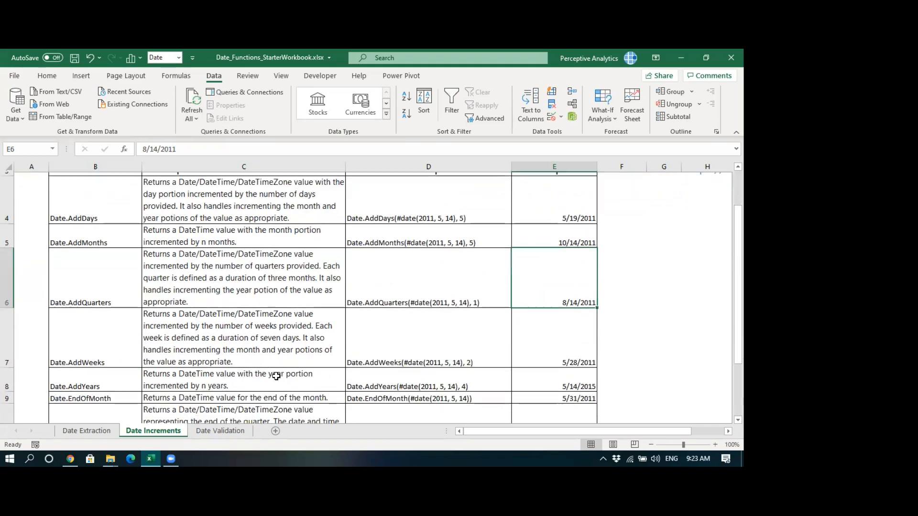
pyautogui.click(115, 333)
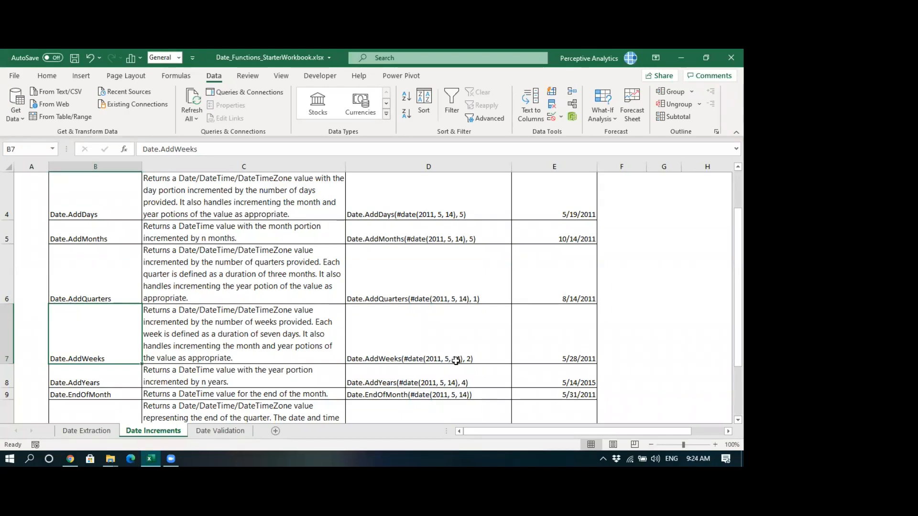
pyautogui.click(450, 336)
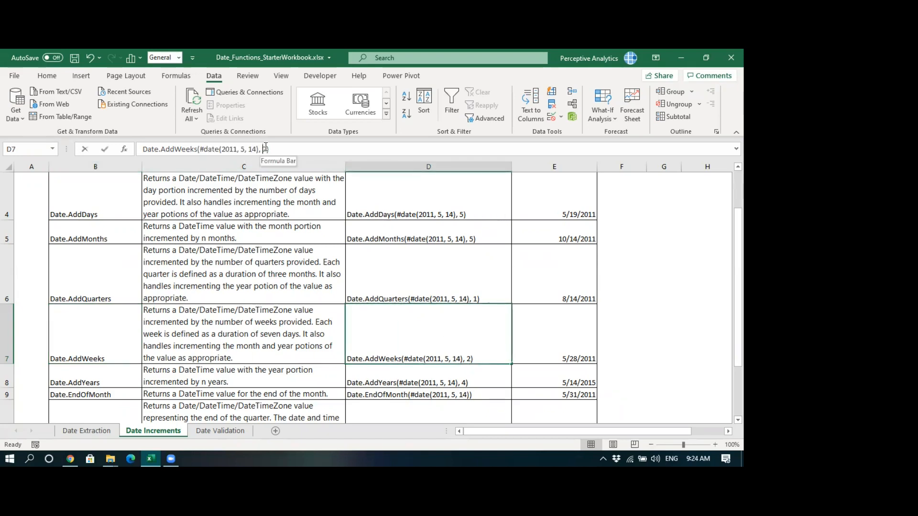
pyautogui.doubleClick(266, 149)
pyautogui.moveTo(259, 149); pyautogui.dragTo(204, 153)
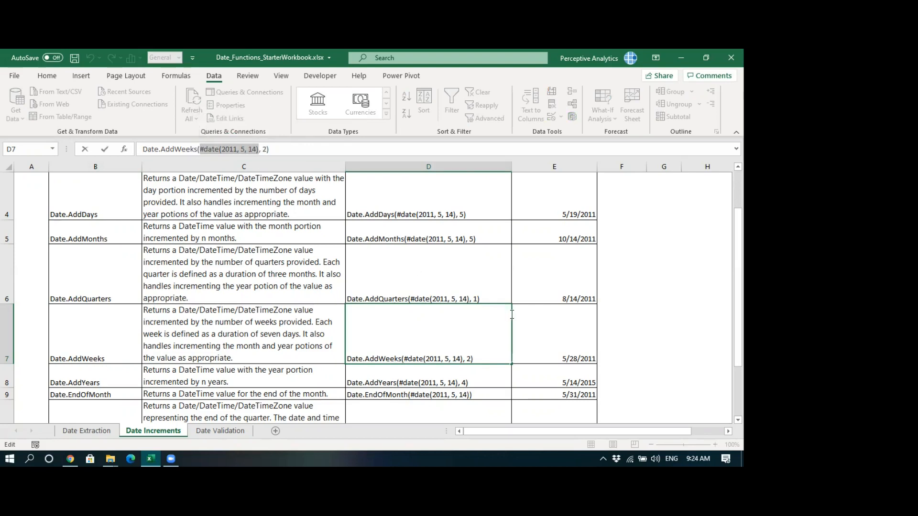
pyautogui.click(573, 359)
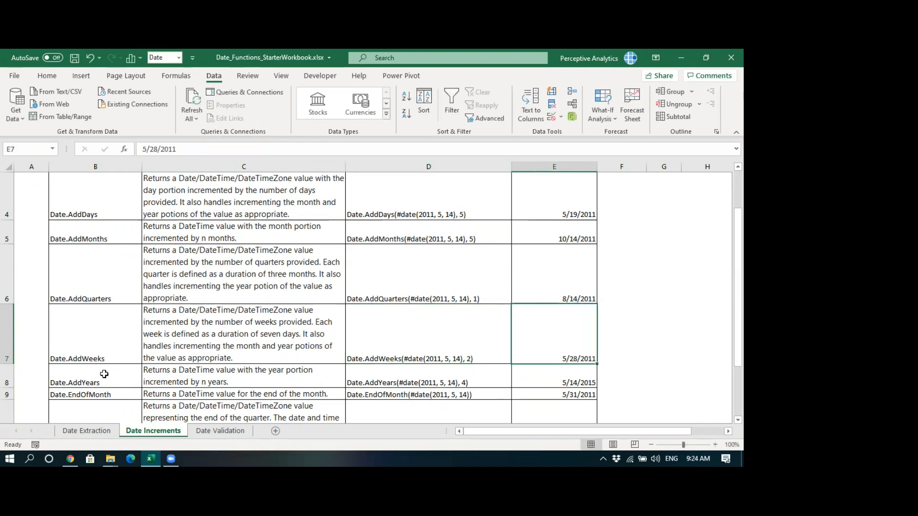
# Step: Examine the Date.AddYears row, including the years and date arguments of its example formula, and its output
pyautogui.click(105, 374)
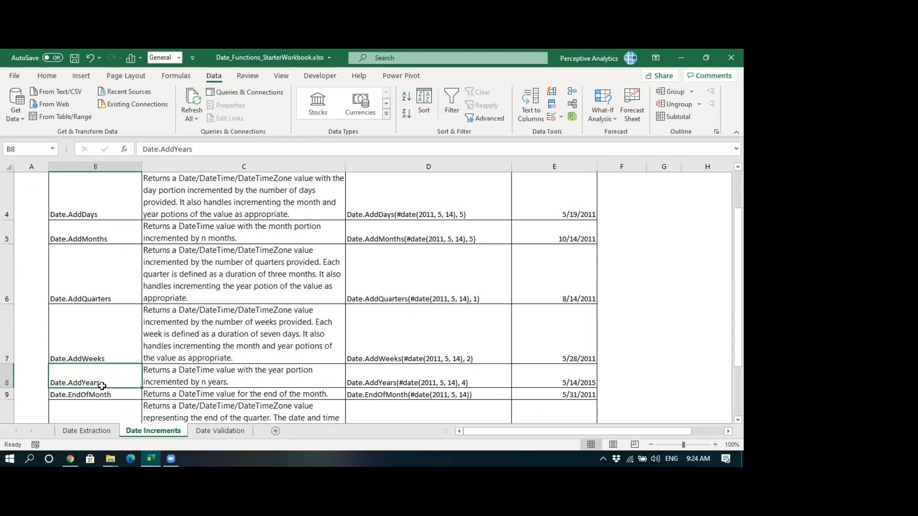
pyautogui.click(364, 381)
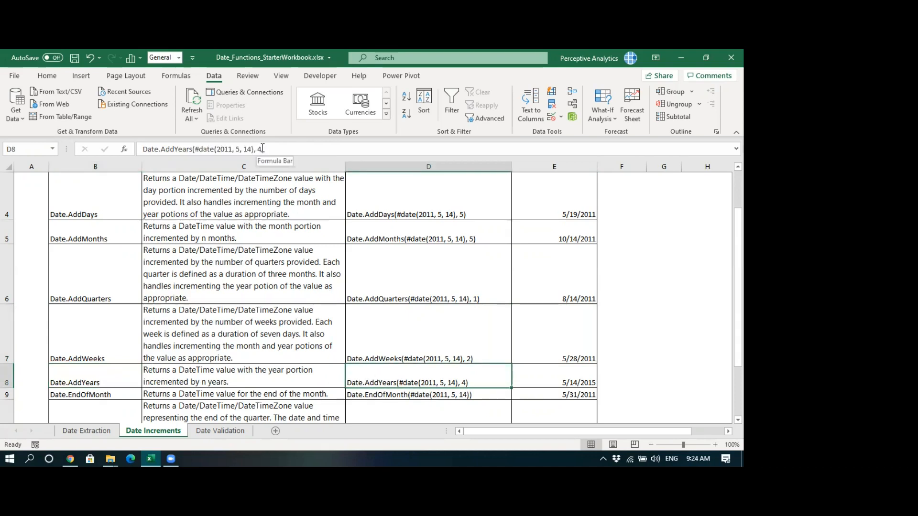
pyautogui.doubleClick(259, 150)
pyautogui.moveTo(254, 150); pyautogui.dragTo(203, 150)
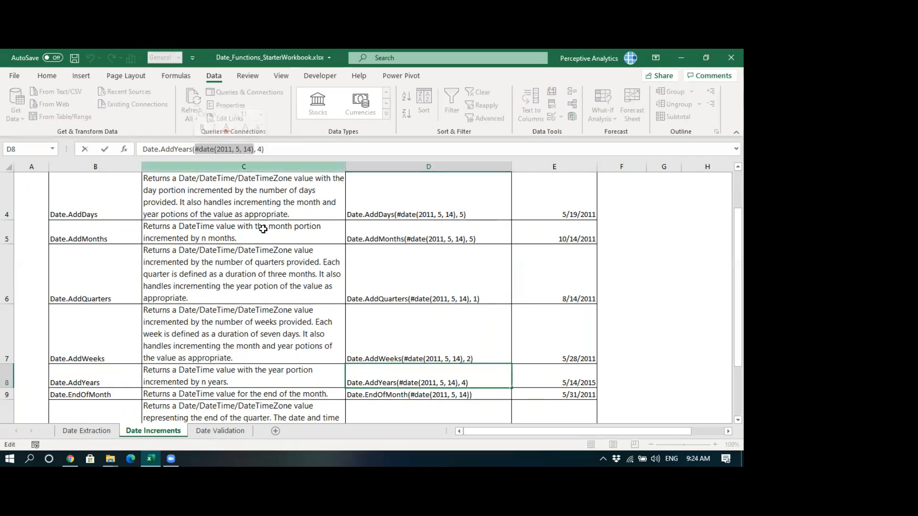
pyautogui.press('Tab')
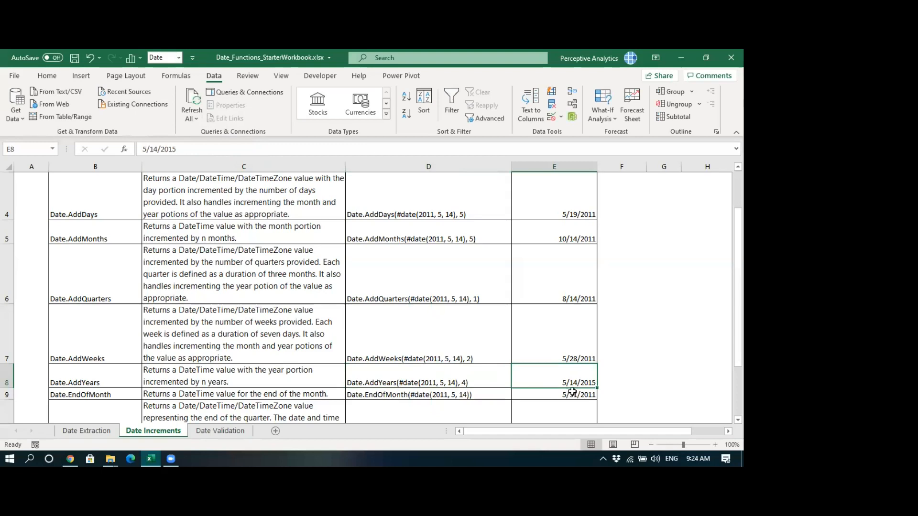
# Step: Examine the Date.EndOfMonth row, including the single date argument of its example formula, and its output date
pyautogui.click(124, 395)
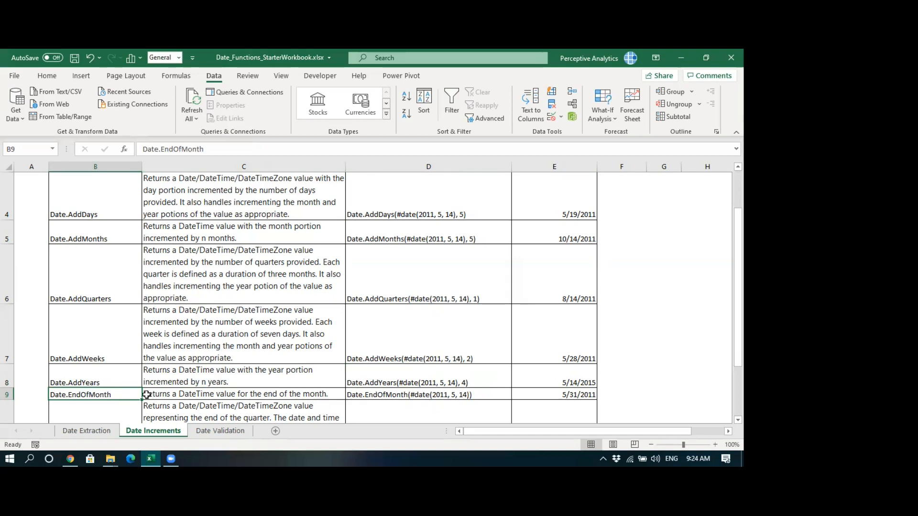
pyautogui.click(395, 396)
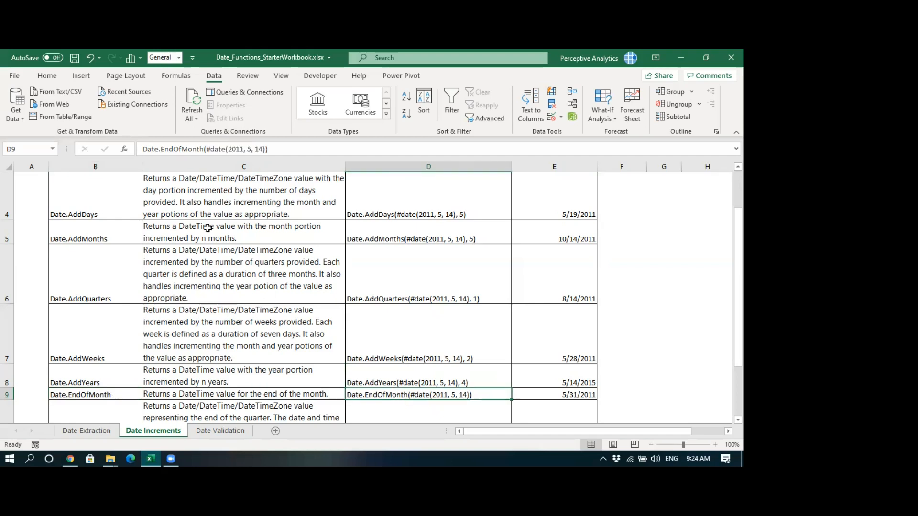
pyautogui.click(206, 149)
pyautogui.moveTo(222, 151); pyautogui.dragTo(265, 150)
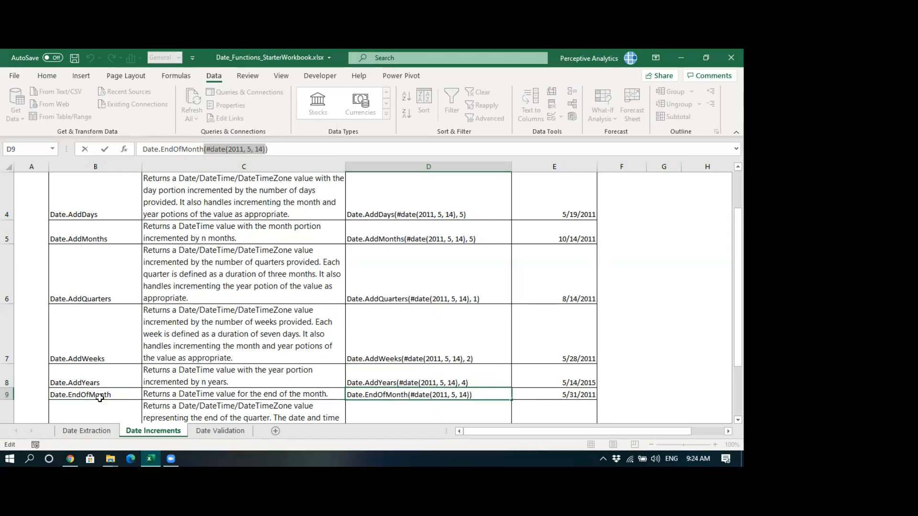
pyautogui.press('Tab')
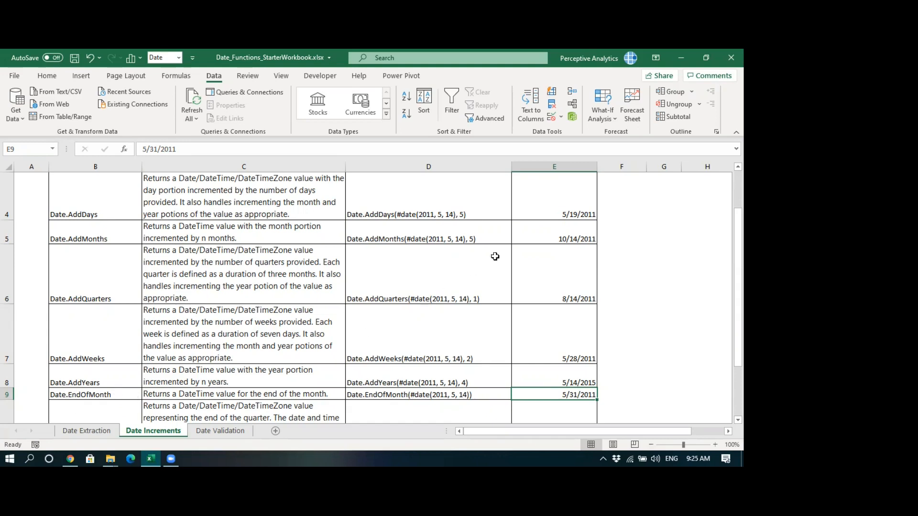
# Step: Enter the labels Date in G6 and Day in G7, with the value 14 beside Day in H7
pyautogui.click(669, 258)
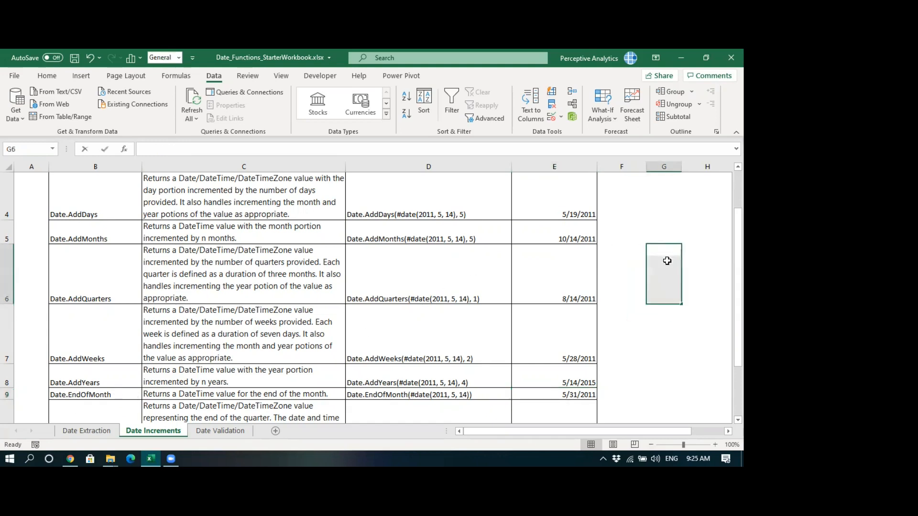
pyautogui.write('Date')
pyautogui.press('Return')
pyautogui.write('Day')
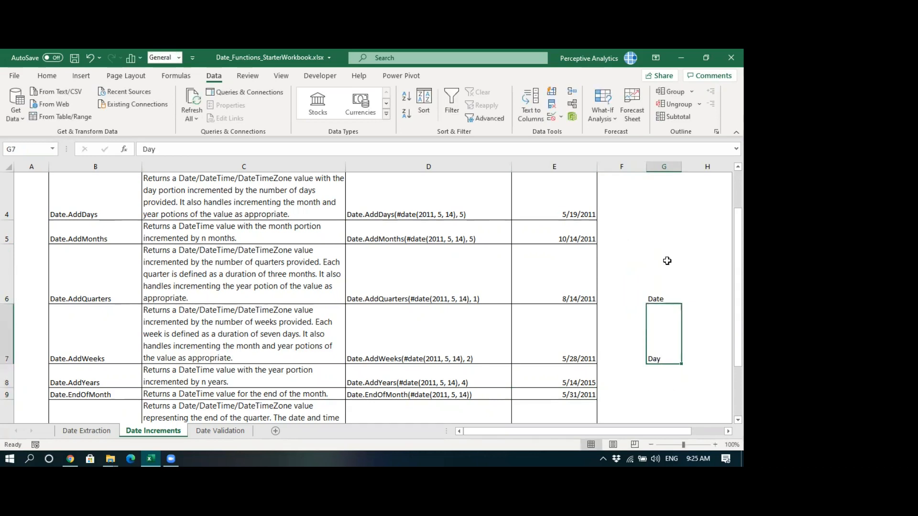
pyautogui.press('Tab')
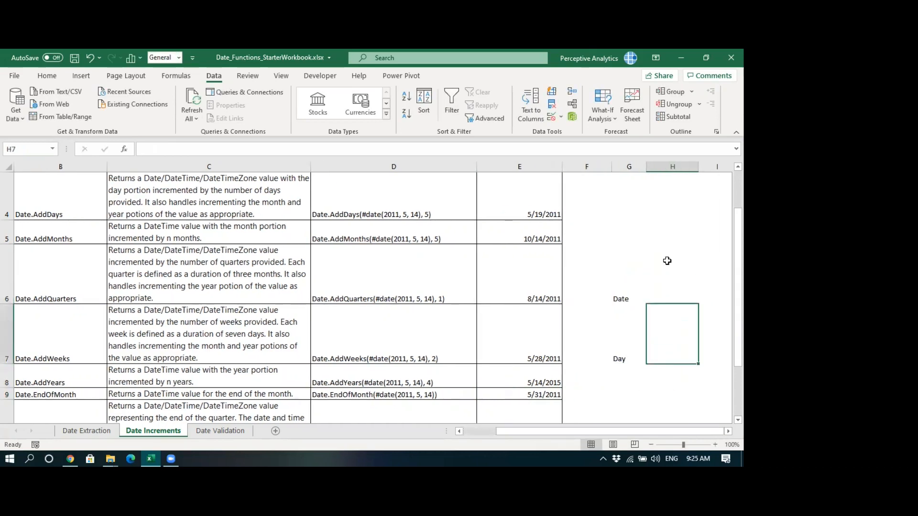
pyautogui.write('14')
pyautogui.press('Return')
pyautogui.press('Left')
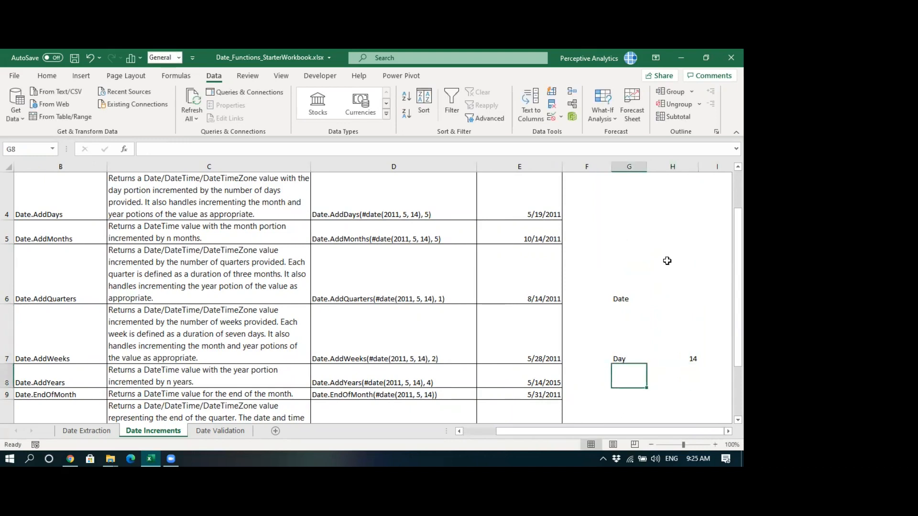
# Step: Look up the Date.DaysInMonth function and its output on the Date Extraction sheet
pyautogui.click(76, 431)
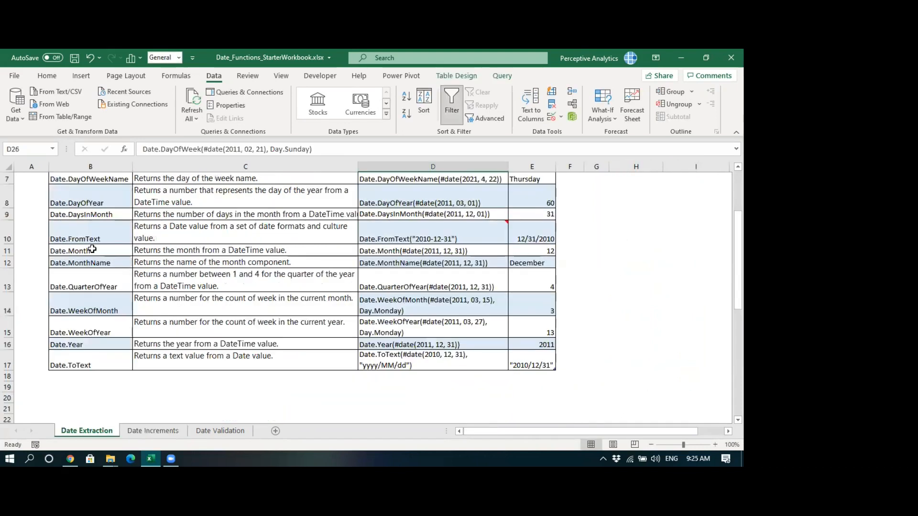
pyautogui.scroll(2, 101, 263)
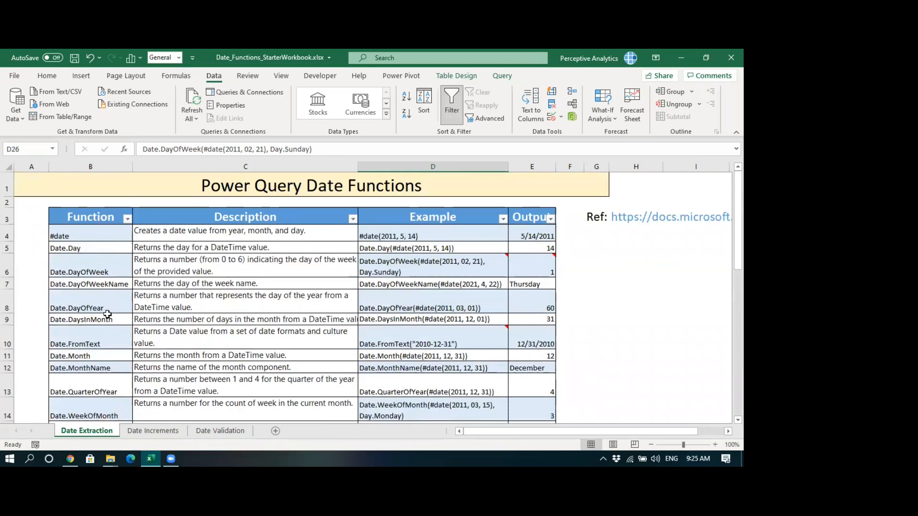
pyautogui.scroll(-1, 104, 342)
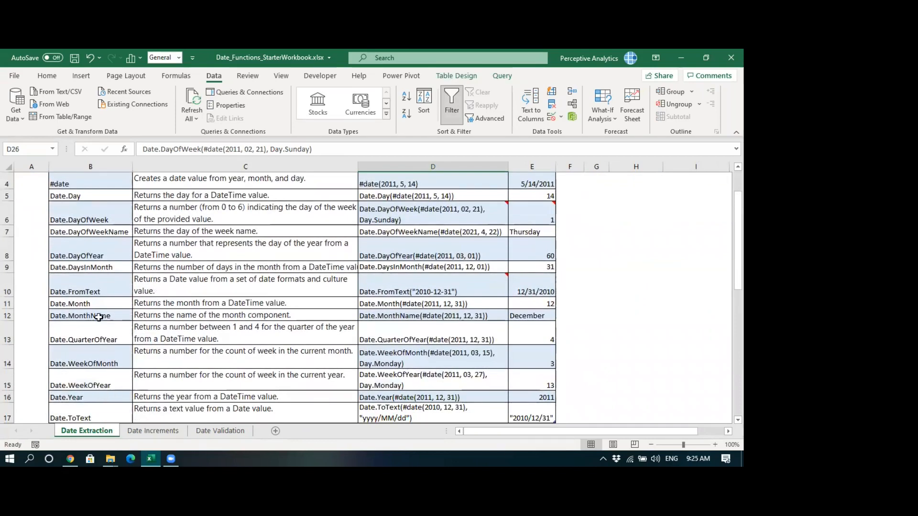
pyautogui.click(110, 270)
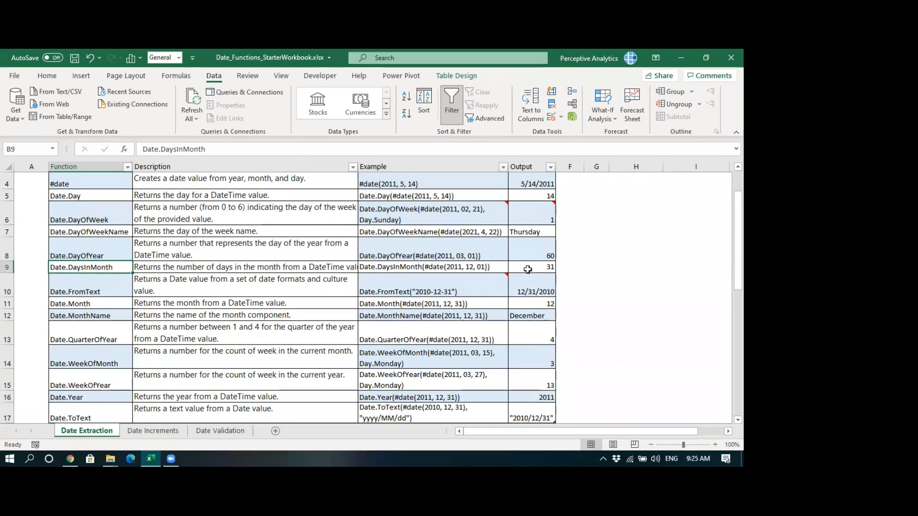
# Step: On the Date Increments sheet, enter the label DayInMonths in G8 with the value 31 beside it in H8
pyautogui.click(153, 432)
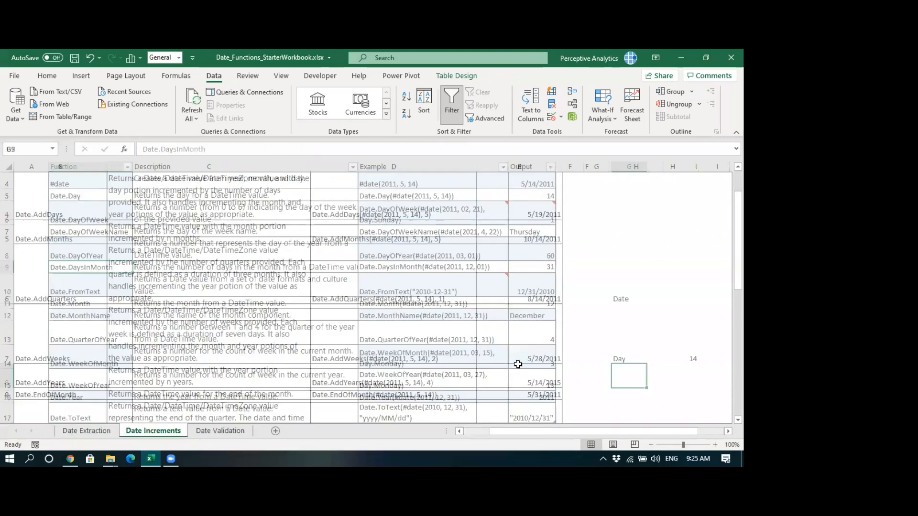
pyautogui.write('DayInMonths')
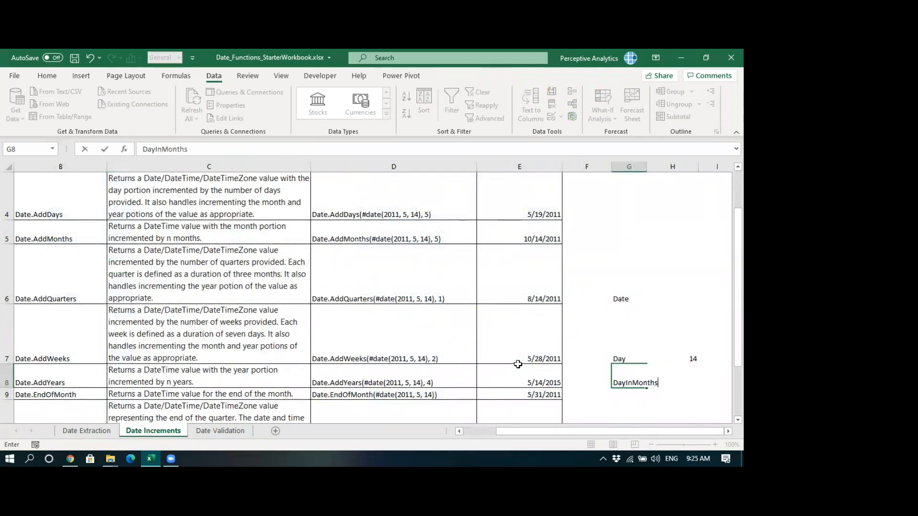
pyautogui.press('Tab')
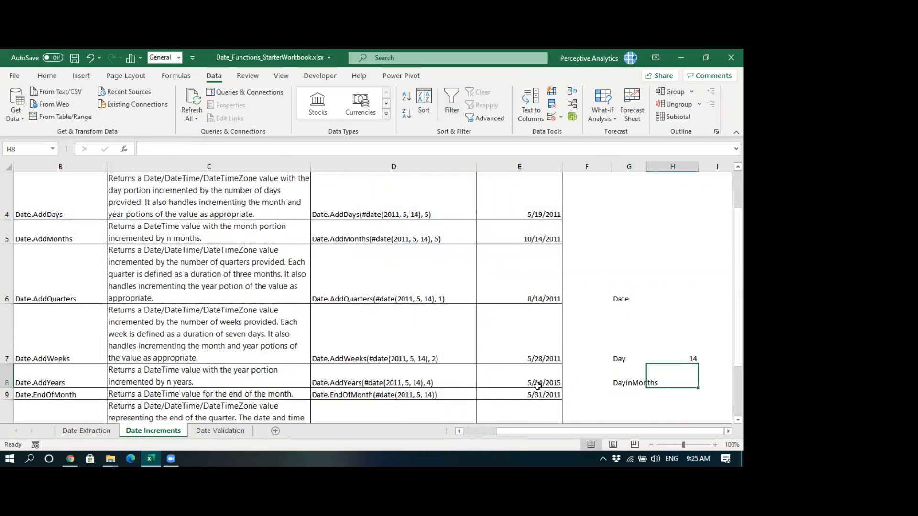
pyautogui.write('31')
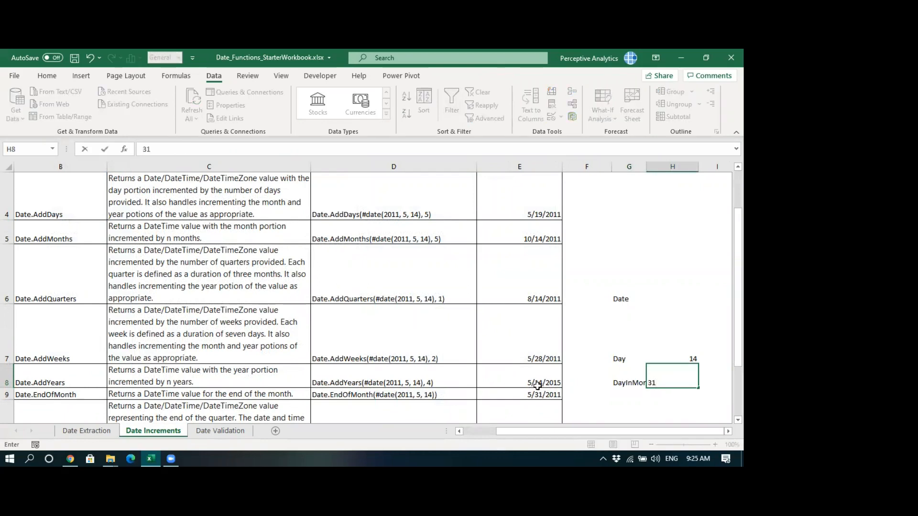
pyautogui.press('Return')
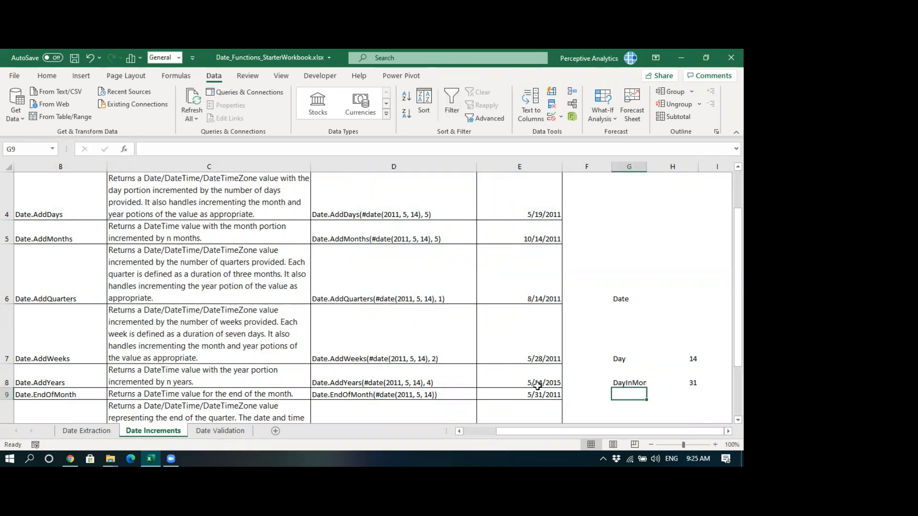
# Step: Enter the label addDays in G9 with the text 31-14 beside it in H9
pyautogui.write('add')
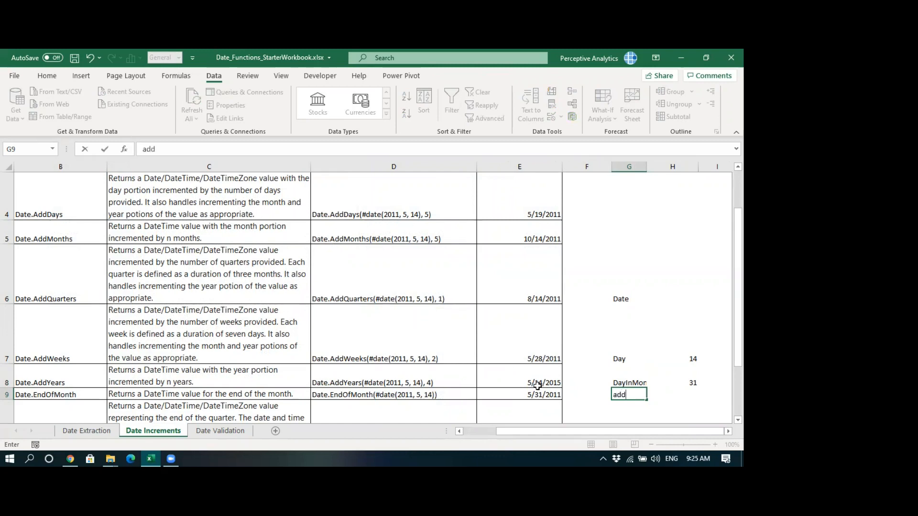
pyautogui.write('Daya')
pyautogui.press('Right')
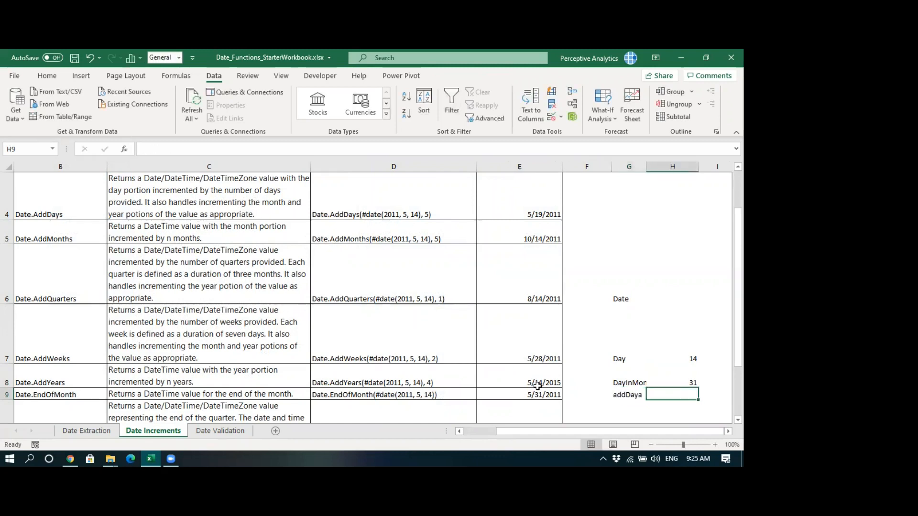
pyautogui.press('Left')
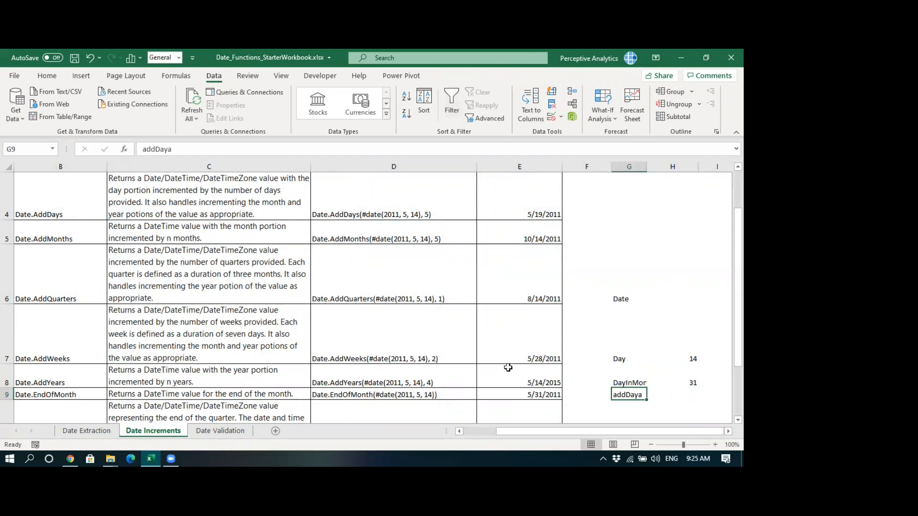
pyautogui.click(191, 146)
pyautogui.press('BackSpace')
pyautogui.write('s')
pyautogui.press('Tab')
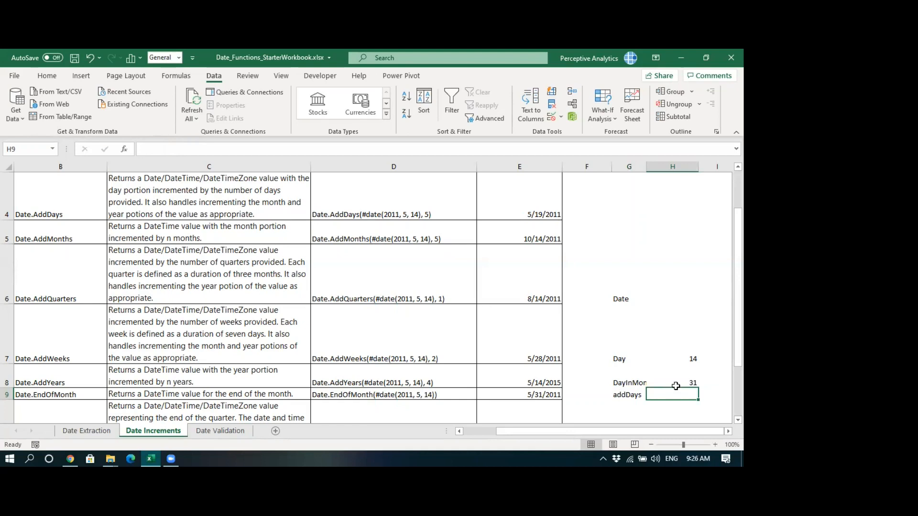
pyautogui.write('31-14')
pyautogui.press('Return')
# Step: Compare the day-calculation notes in columns G and H with the Date.EndOfMonth row and its output date
pyautogui.press('Left')
pyautogui.press('Up')
pyautogui.press('Up')
pyautogui.press('Up')
pyautogui.press('Up')
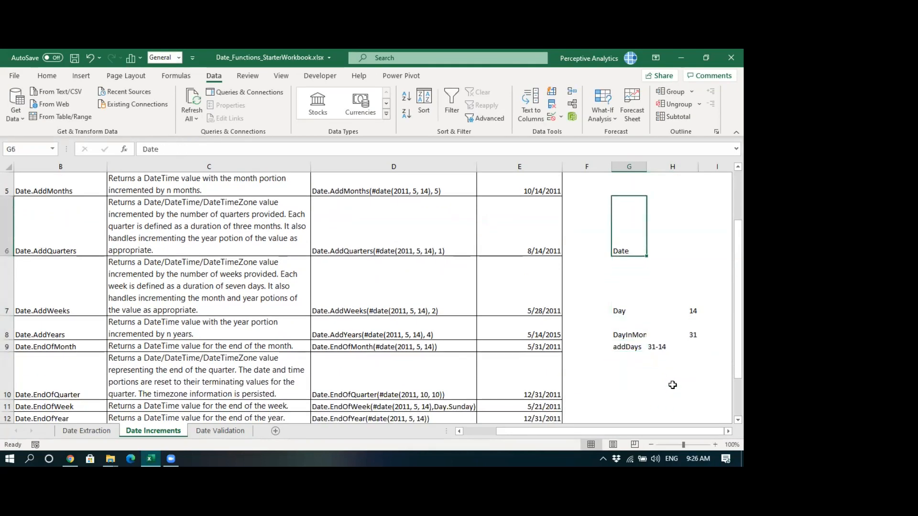
pyautogui.press('Right')
pyautogui.press('Down')
pyautogui.press('Down')
pyautogui.press('Down')
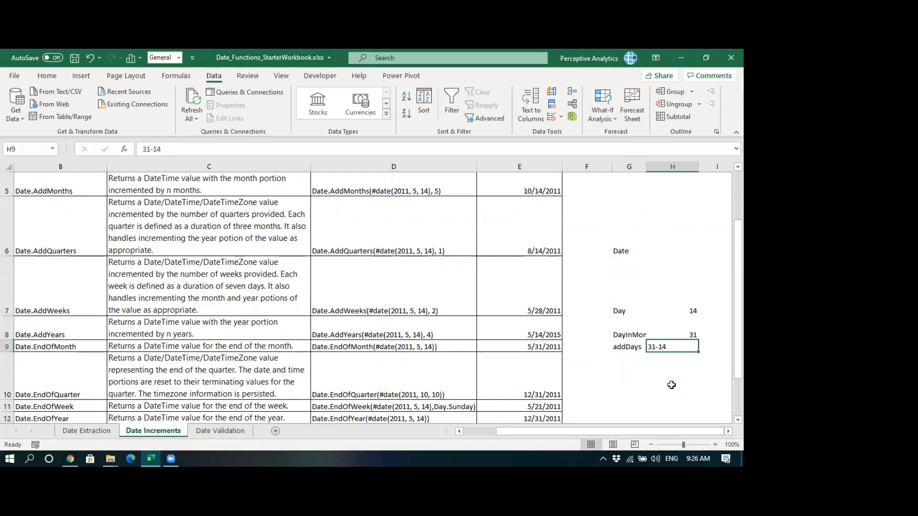
pyautogui.click(503, 346)
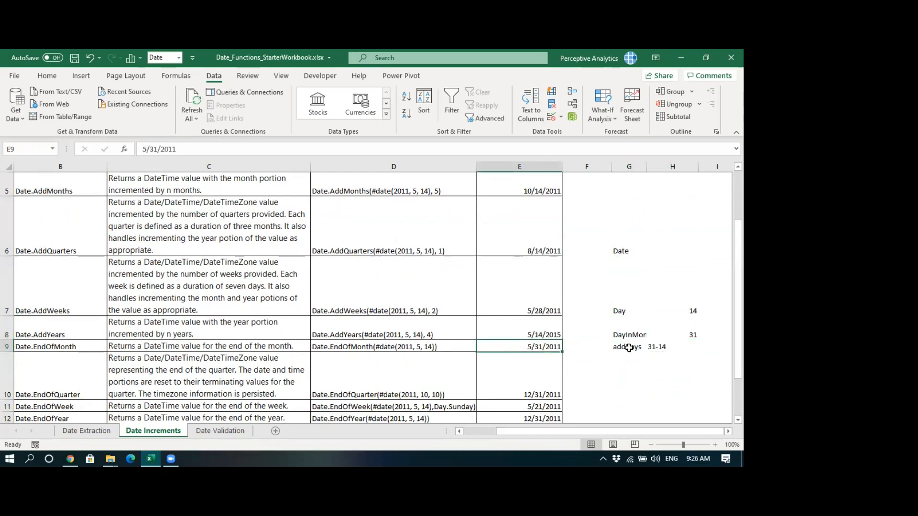
pyautogui.click(628, 297)
pyautogui.moveTo(628, 298); pyautogui.dragTo(692, 347)
pyautogui.click(538, 343)
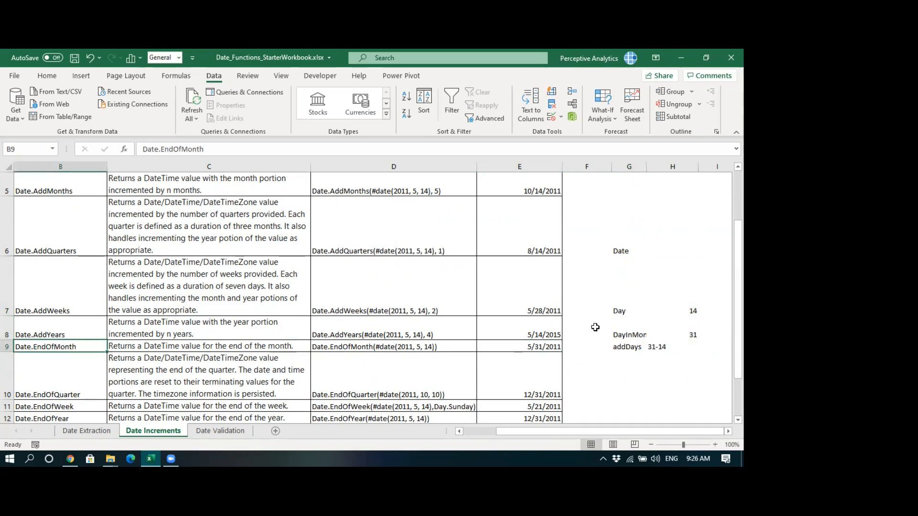
pyautogui.moveTo(622, 306); pyautogui.dragTo(685, 344)
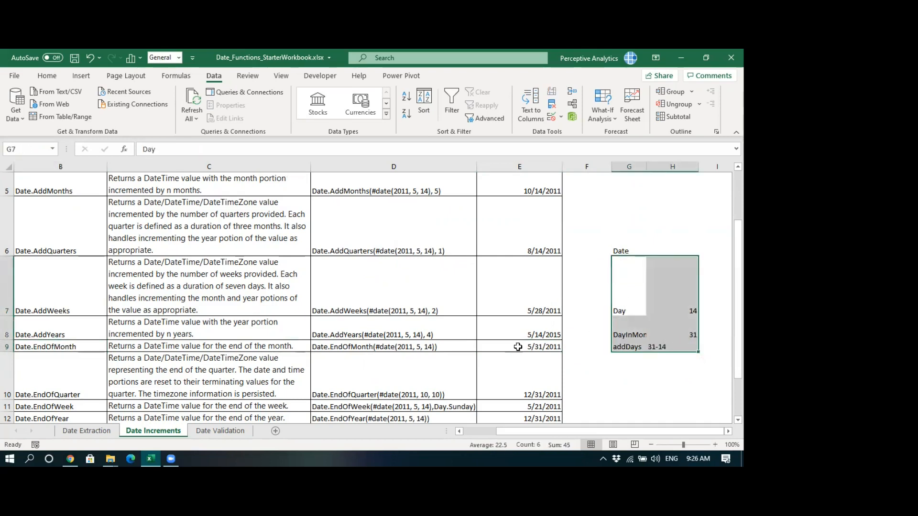
pyautogui.click(518, 347)
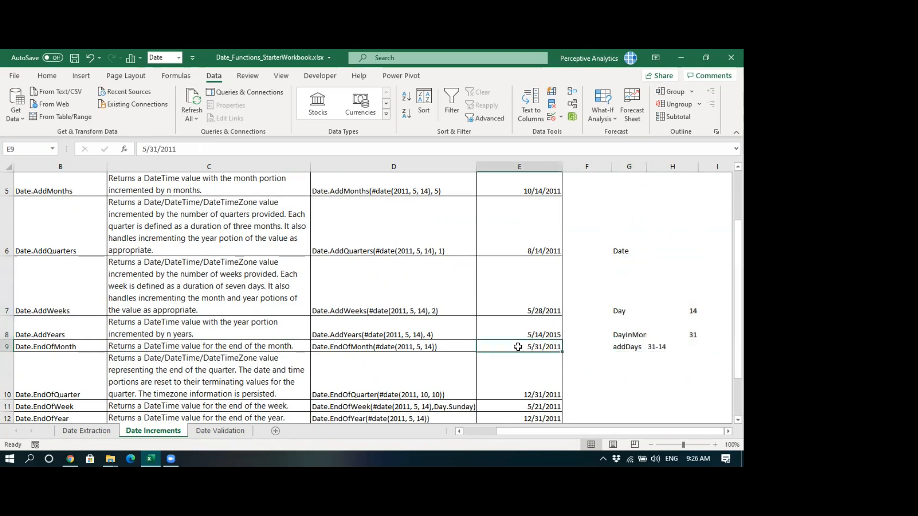
# Step: Examine the Date.EndOfQuarter row, including the date argument of its example formula, and its output date
pyautogui.moveTo(606, 433); pyautogui.dragTo(513, 436)
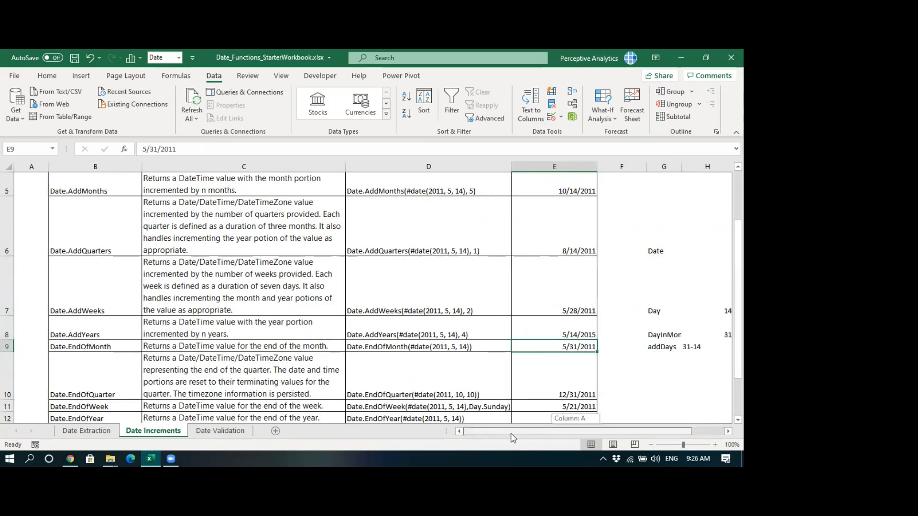
pyautogui.click(103, 361)
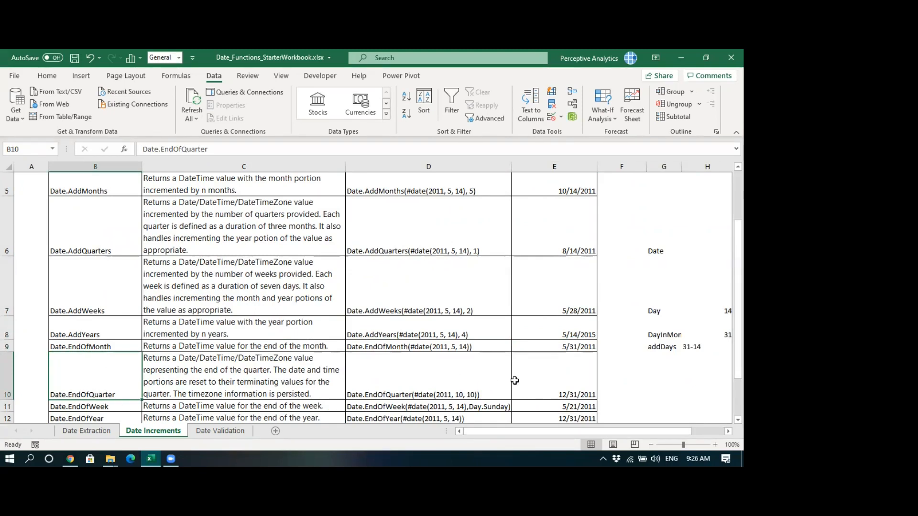
pyautogui.click(552, 372)
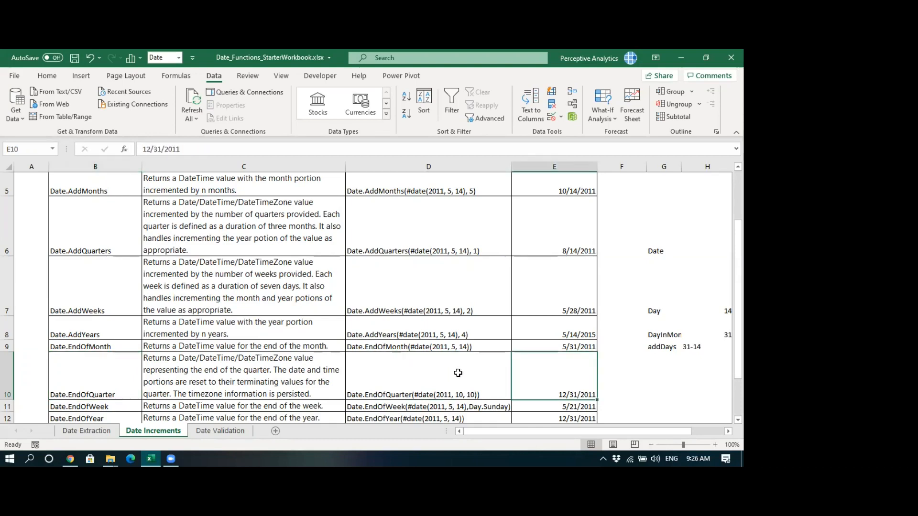
pyautogui.scroll(-1, 458, 373)
pyautogui.click(449, 253)
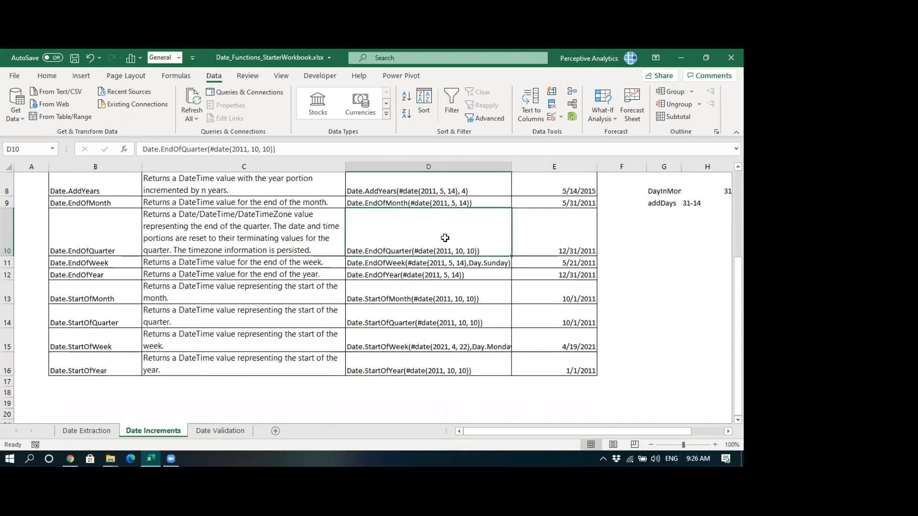
pyautogui.moveTo(251, 149); pyautogui.dragTo(270, 149)
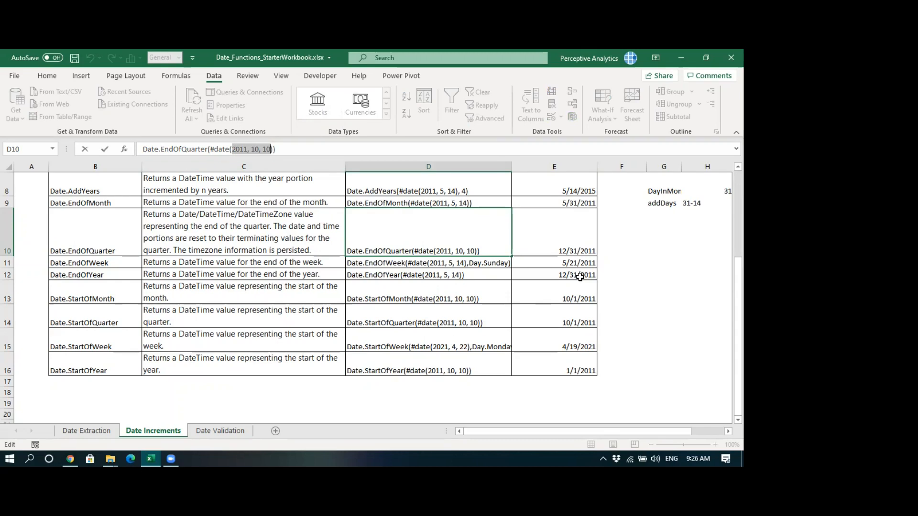
pyautogui.click(566, 247)
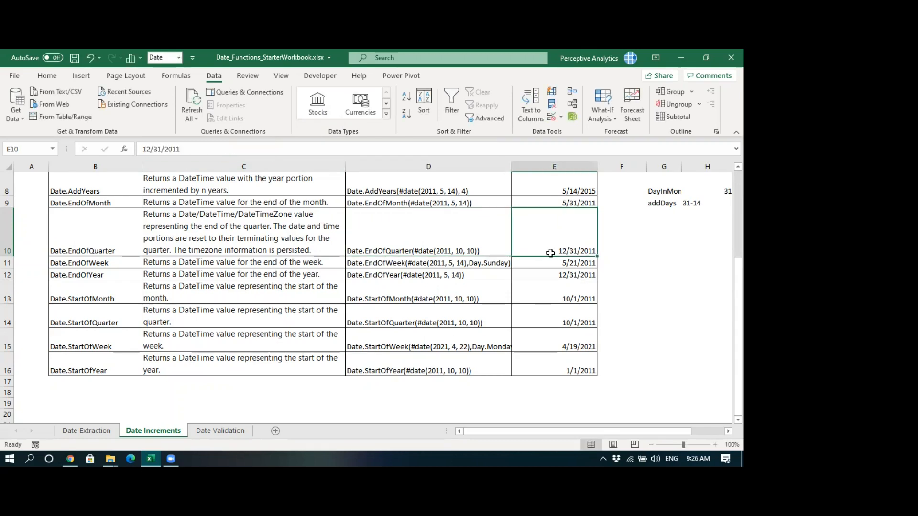
# Step: Examine the Date.EndOfWeek row, including the date and first-day-of-week arguments of its example formula, and its output date
pyautogui.click(132, 263)
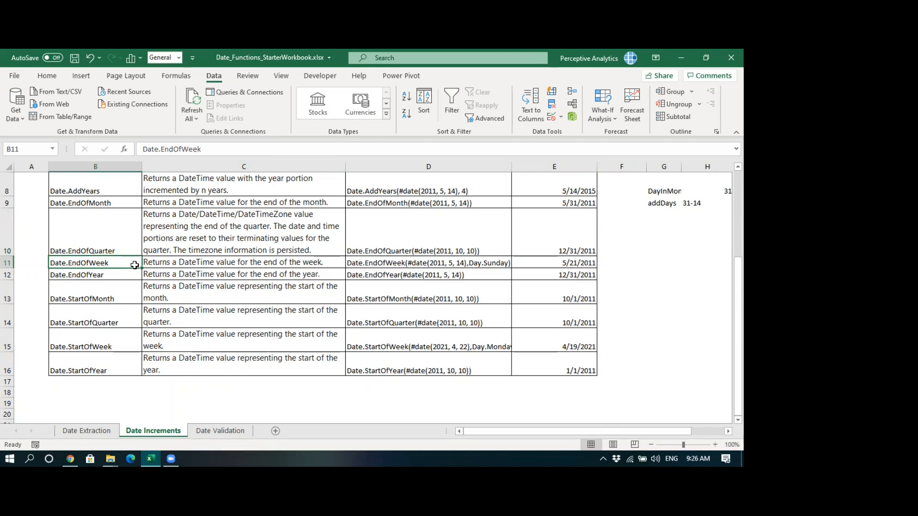
pyautogui.click(354, 261)
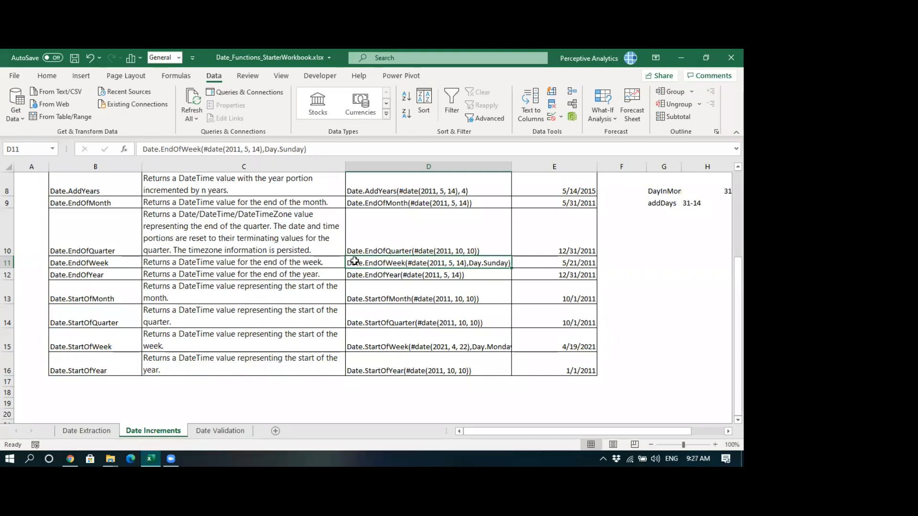
pyautogui.moveTo(264, 150); pyautogui.dragTo(305, 154)
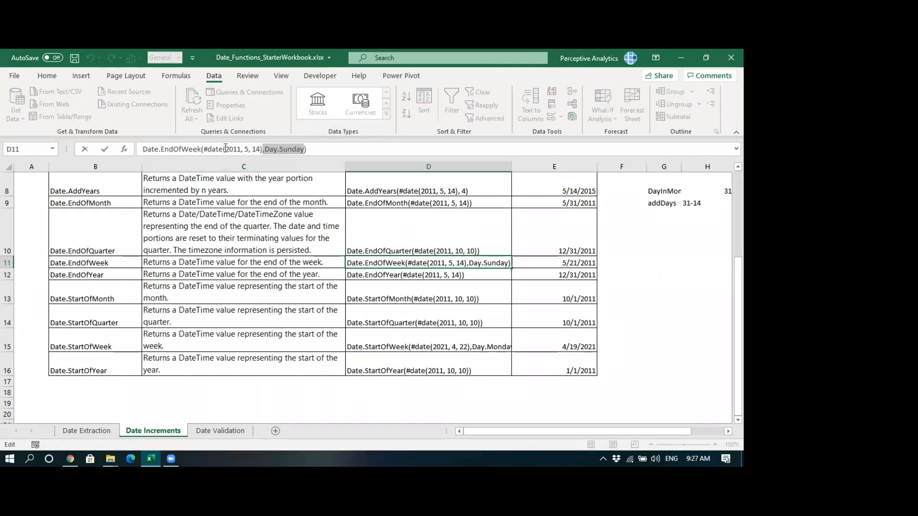
pyautogui.moveTo(223, 150); pyautogui.dragTo(261, 149)
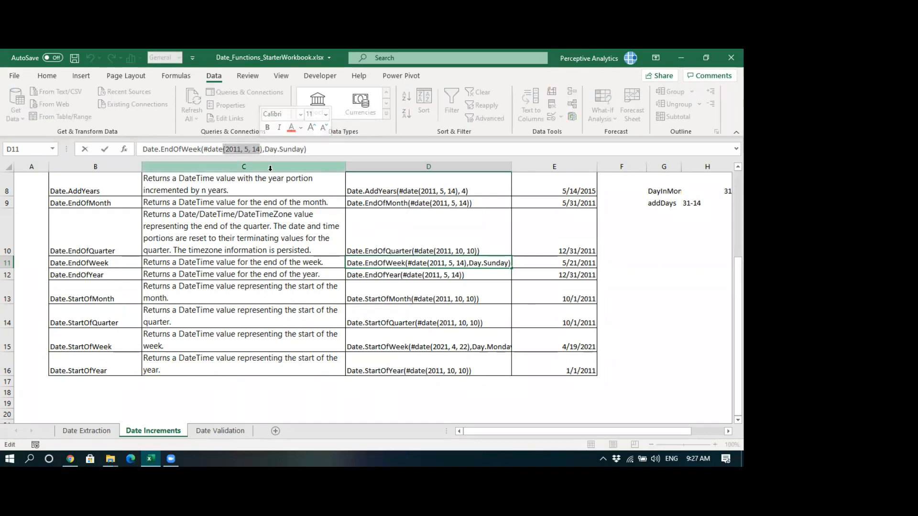
pyautogui.click(548, 263)
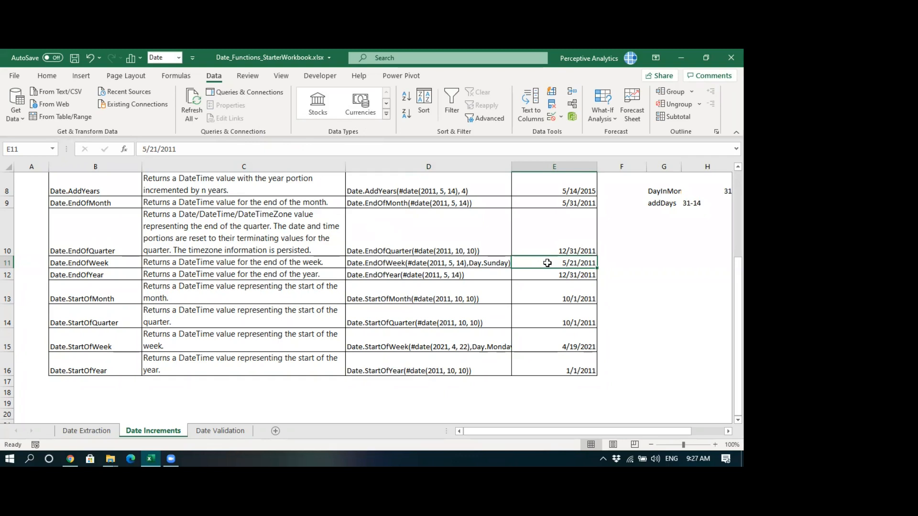
pyautogui.click(460, 259)
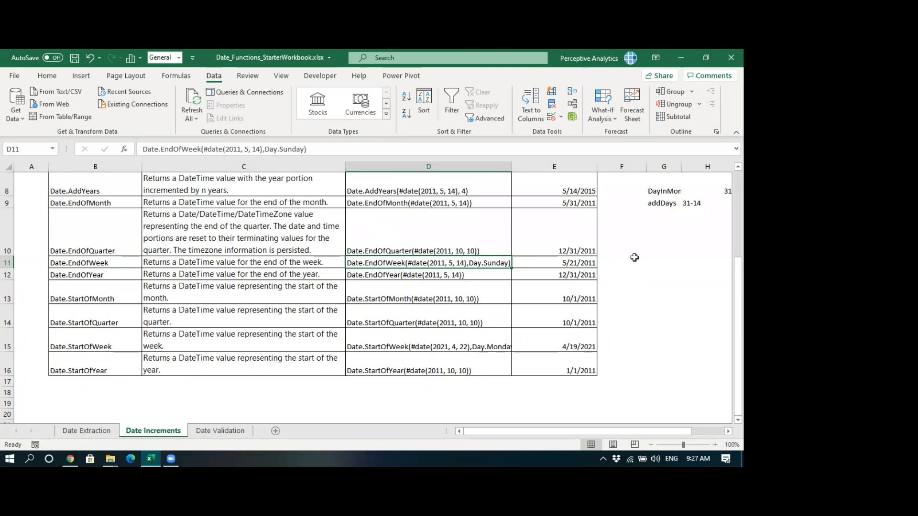
pyautogui.click(634, 257)
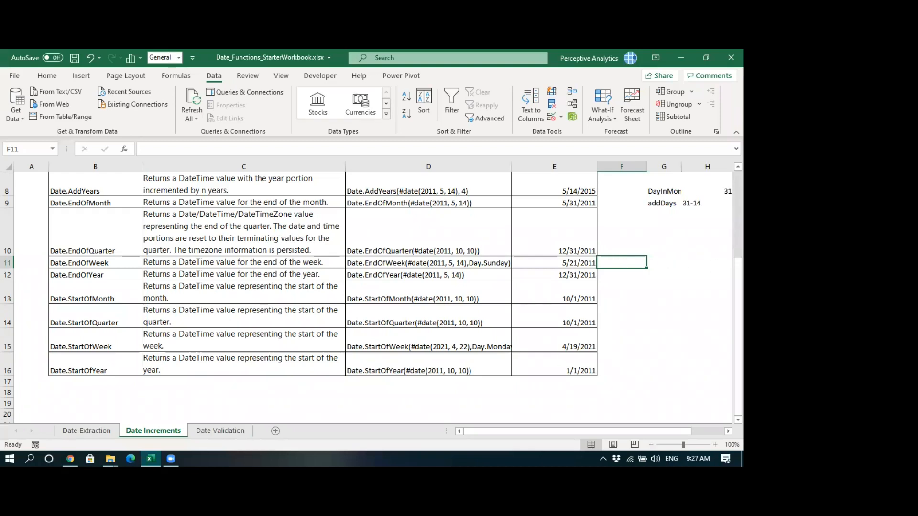
pyautogui.click(557, 264)
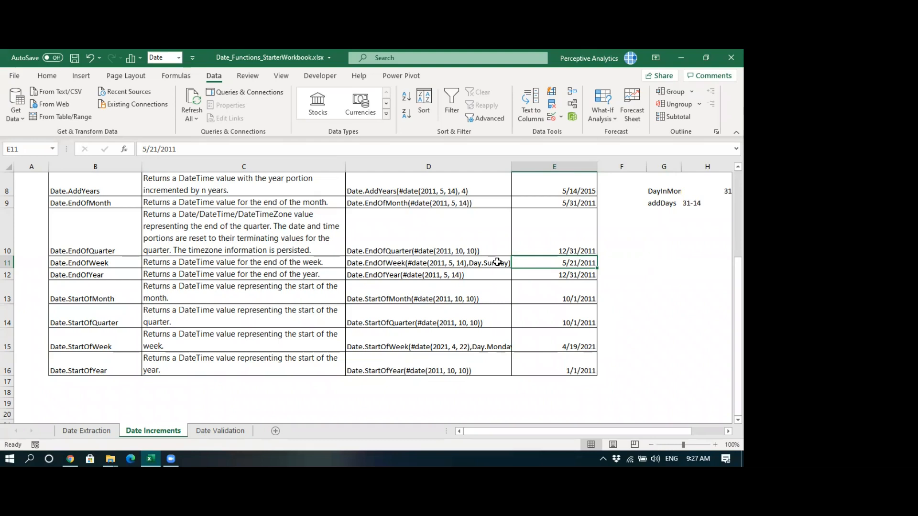
pyautogui.click(102, 276)
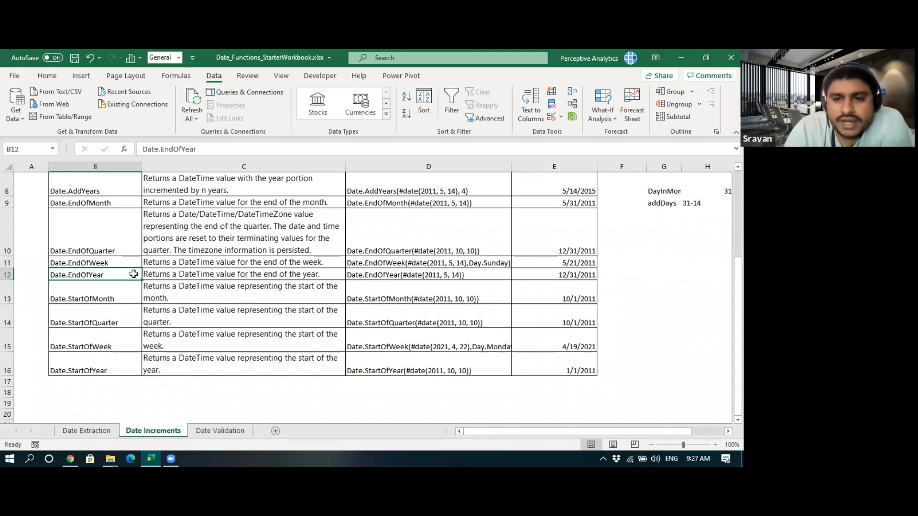
pyautogui.press('Up')
pyautogui.press('Right')
pyautogui.press('Right')
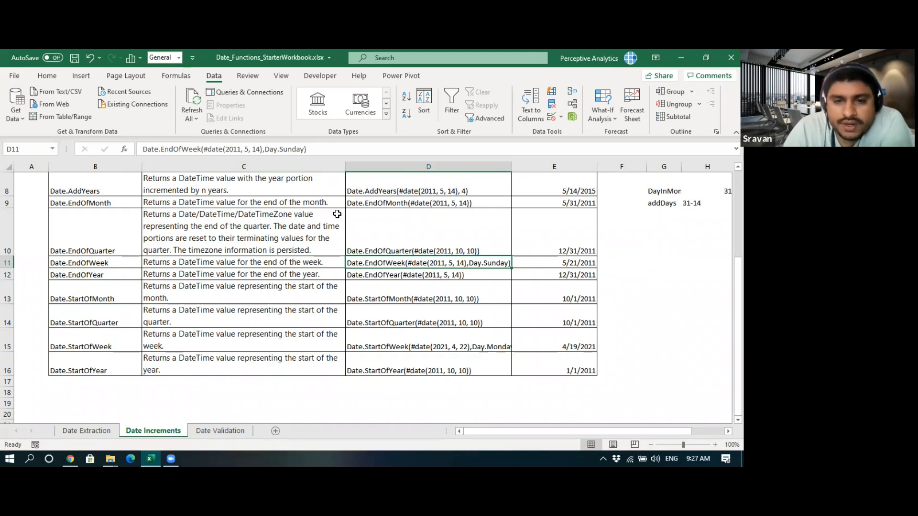
# Step: Check how the weeks run in the system calendar for April 2021 to illustrate the Date.EndOfWeek example
pyautogui.click(687, 452)
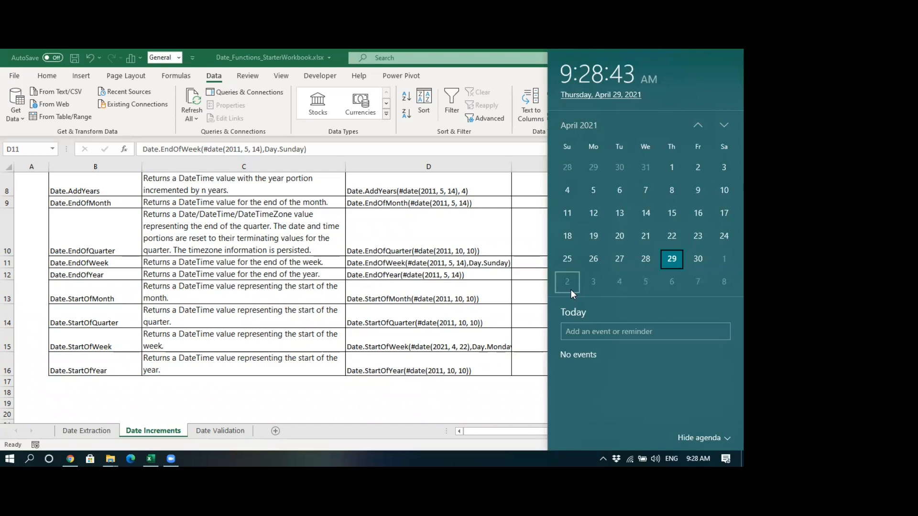
pyautogui.click(414, 295)
# Step: Examine the Date.EndOfYear row, including the date argument of its example formula, and its output date
pyautogui.click(117, 273)
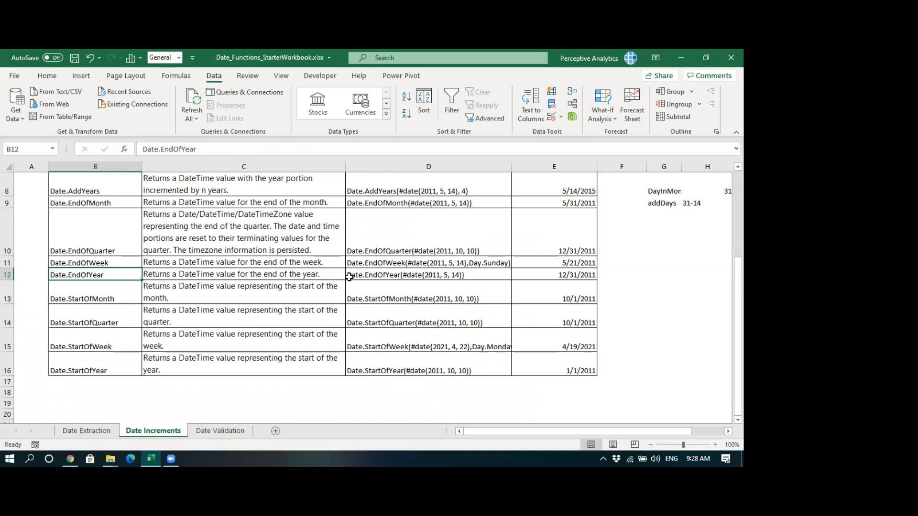
pyautogui.click(366, 275)
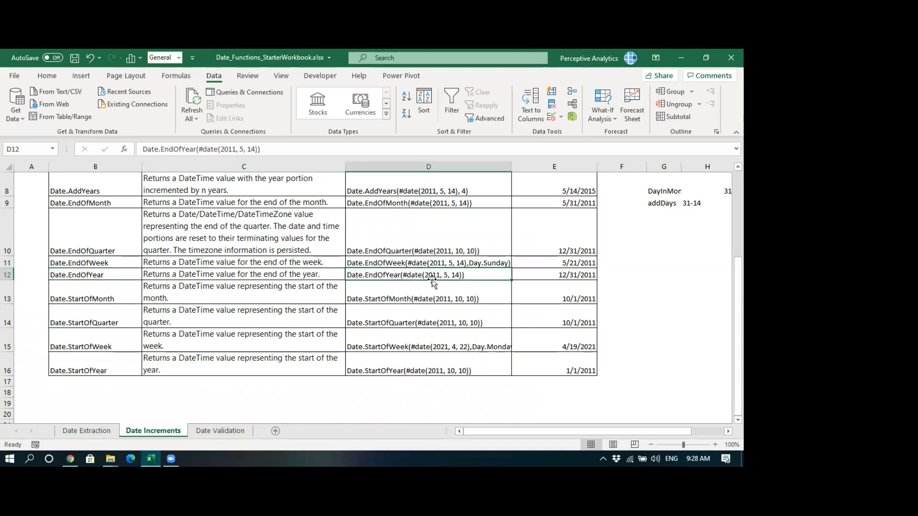
pyautogui.moveTo(199, 149); pyautogui.dragTo(257, 148)
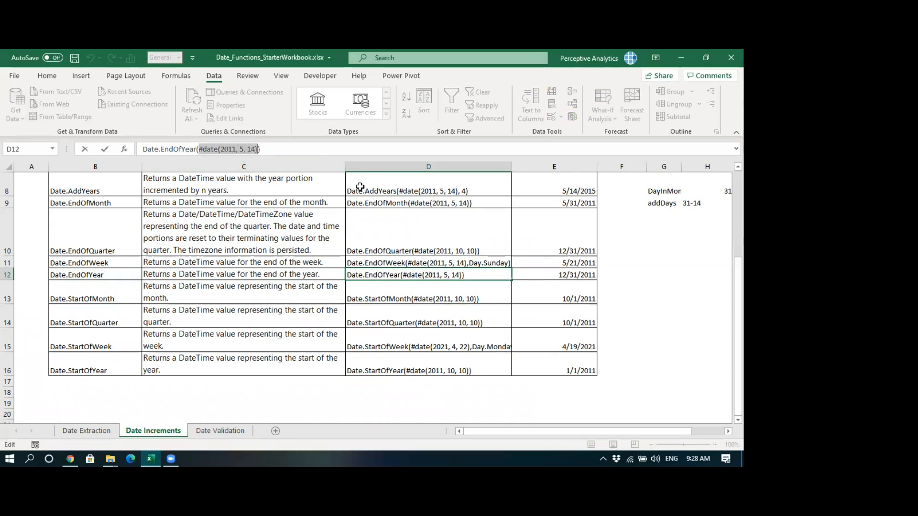
pyautogui.click(558, 274)
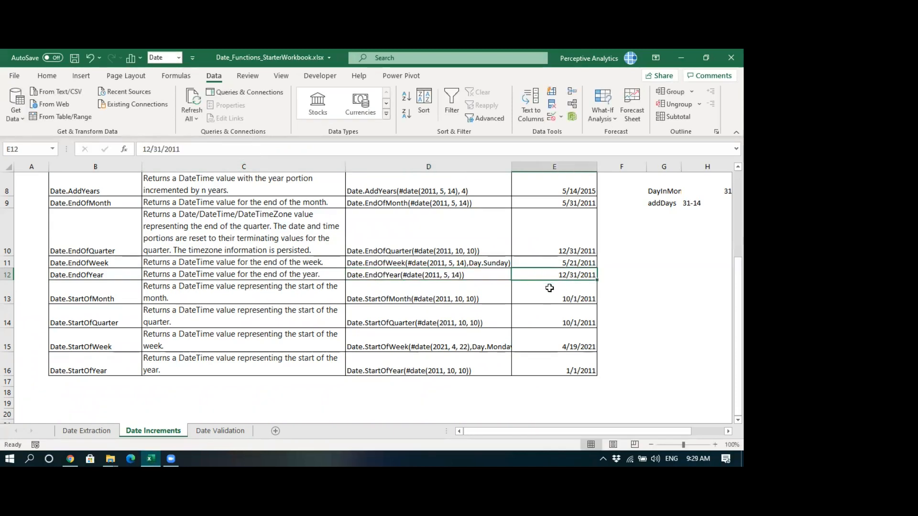
# Step: Examine the Date.StartOfMonth row and compare its example formula with its output date
pyautogui.click(116, 291)
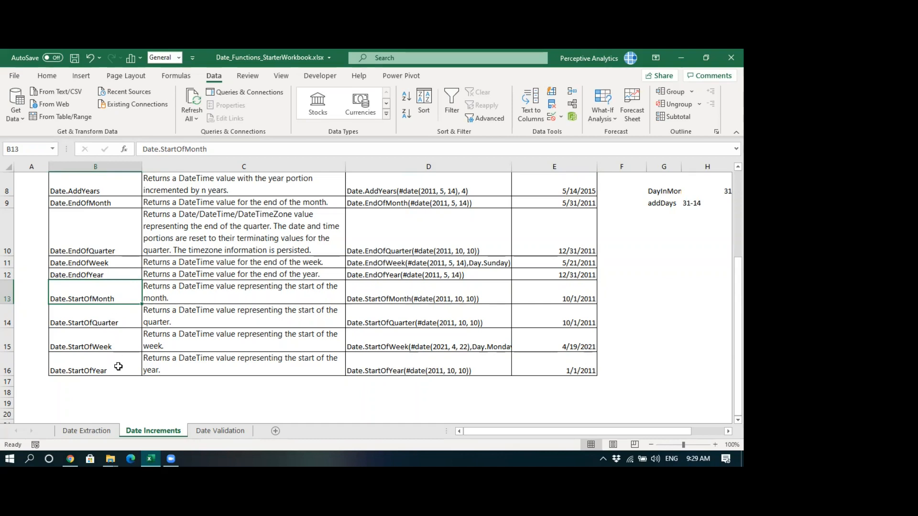
pyautogui.click(377, 290)
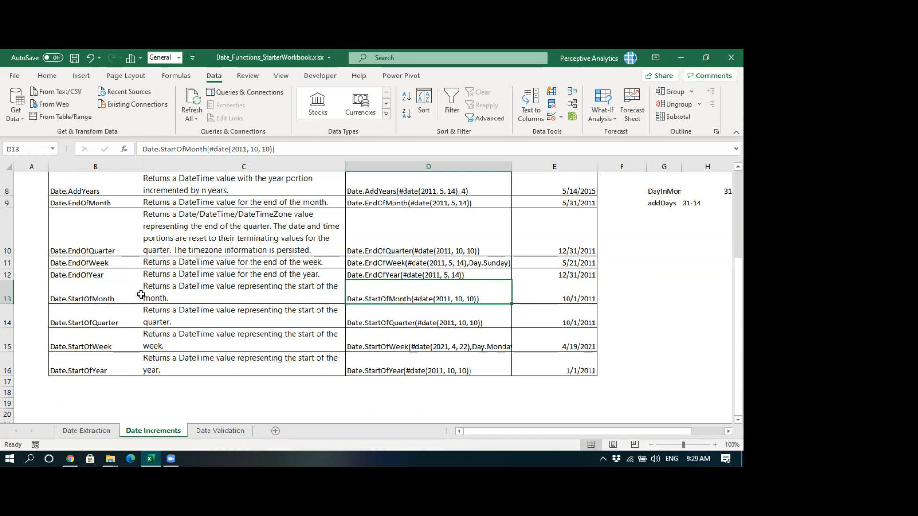
pyautogui.click(550, 297)
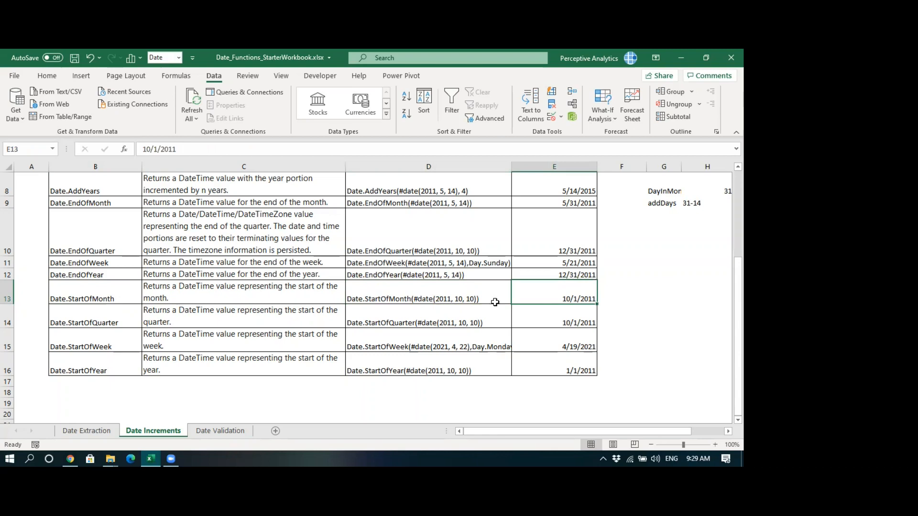
pyautogui.click(464, 296)
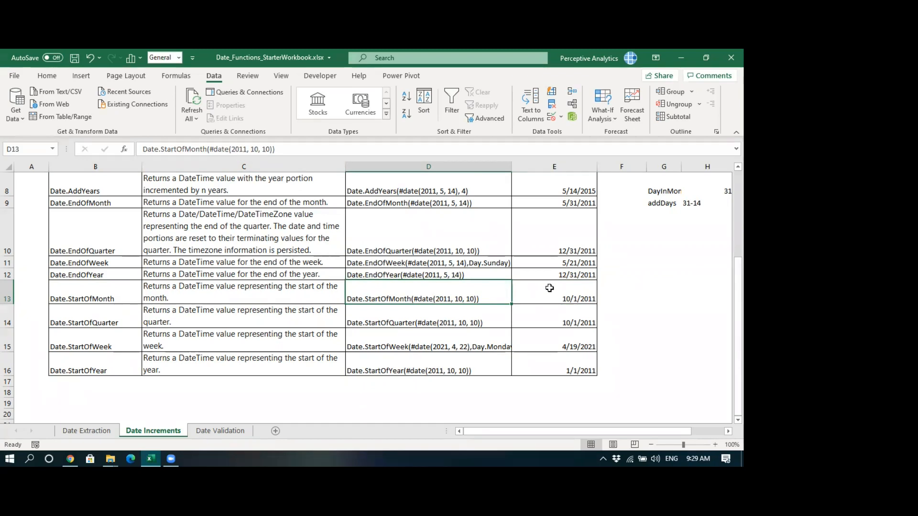
pyautogui.click(567, 298)
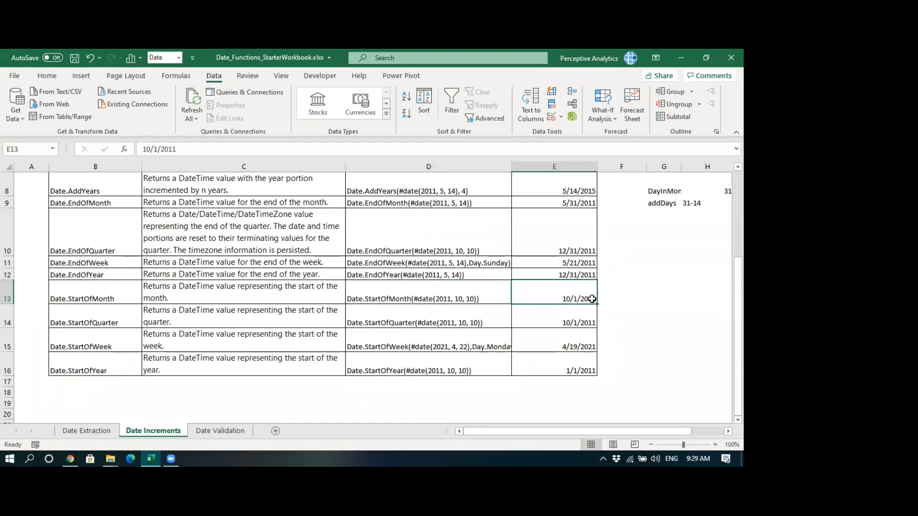
# Step: Examine the Date.StartOfQuarter row, including the date argument of its example formula, and its output date
pyautogui.click(112, 324)
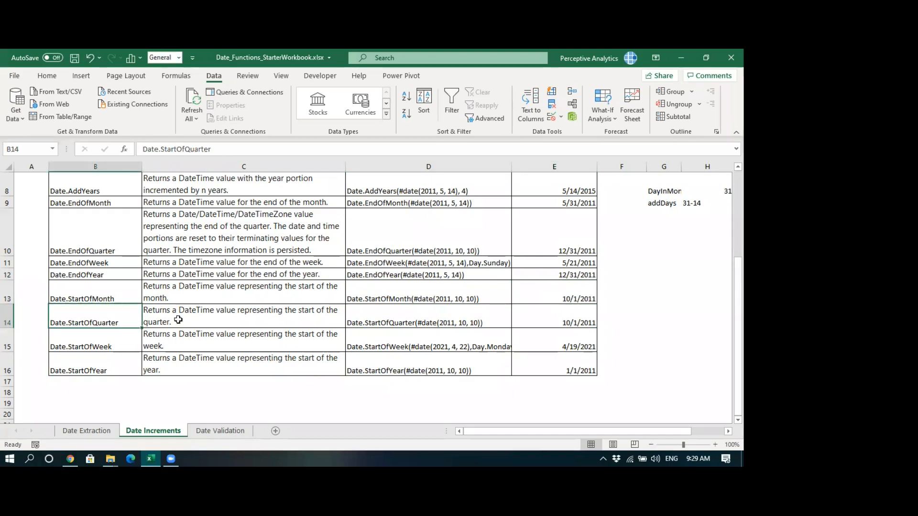
pyautogui.click(374, 312)
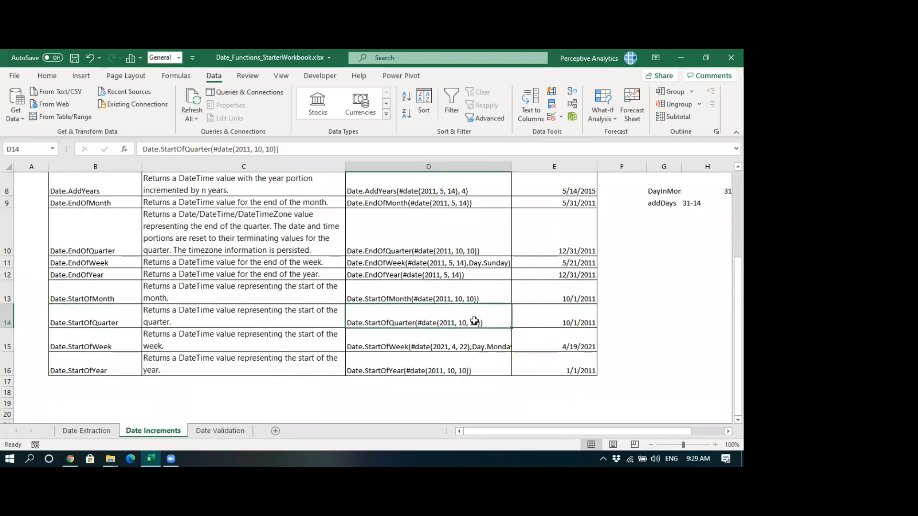
pyautogui.moveTo(273, 149); pyautogui.dragTo(214, 150)
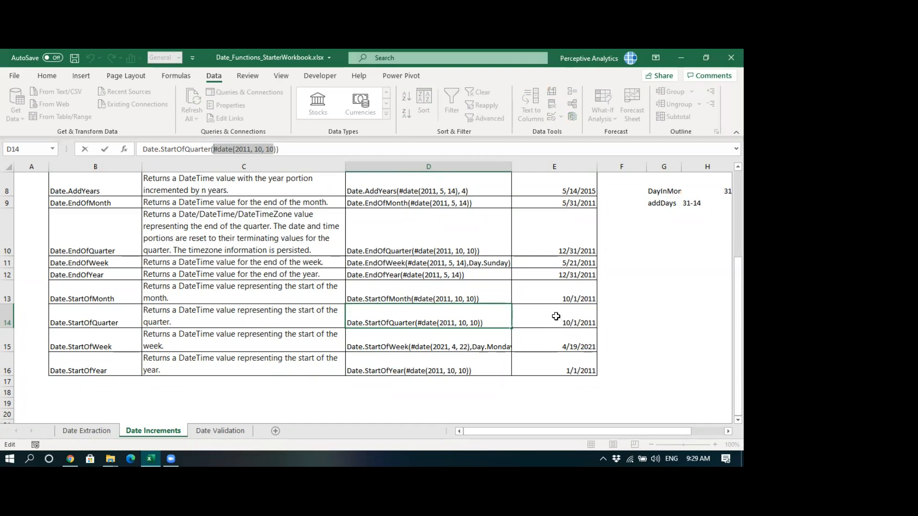
pyautogui.click(556, 316)
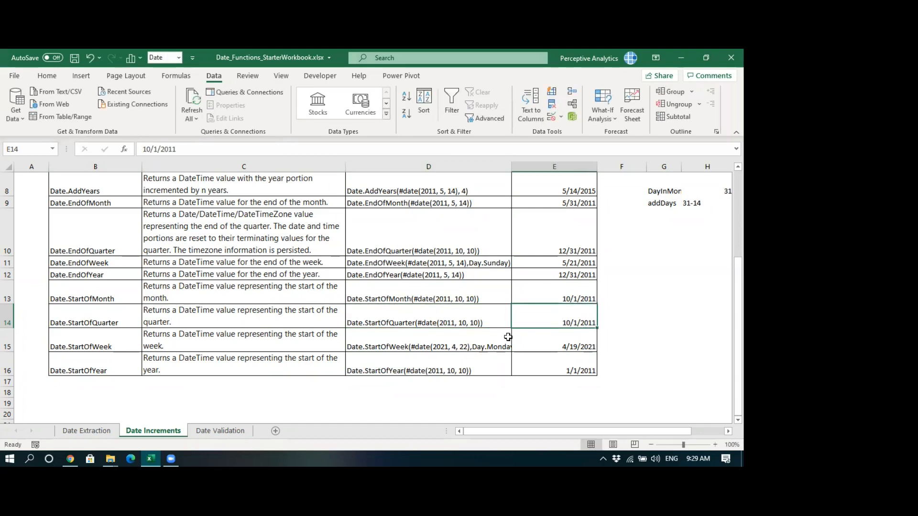
# Step: Examine the date and Day.Monday arguments of the Date.StartOfWeek example and check its output date against the April 2021 system calendar
pyautogui.click(100, 341)
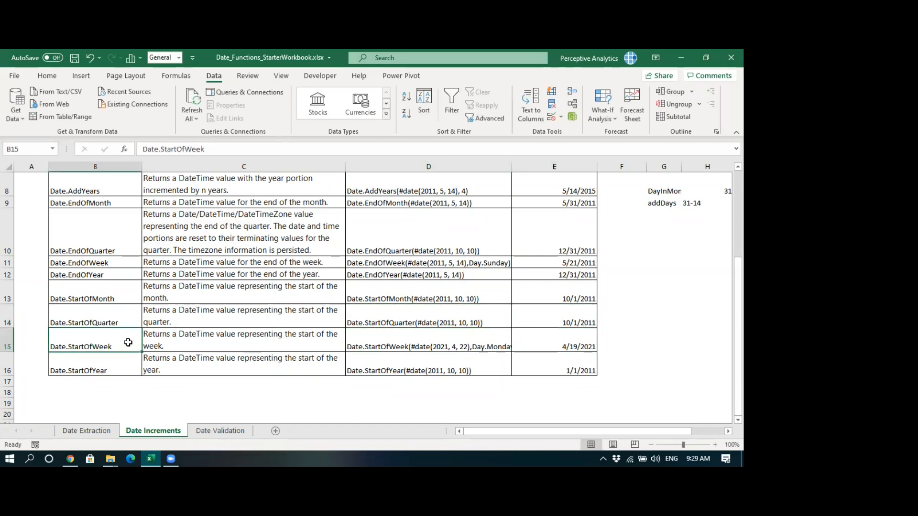
pyautogui.click(386, 337)
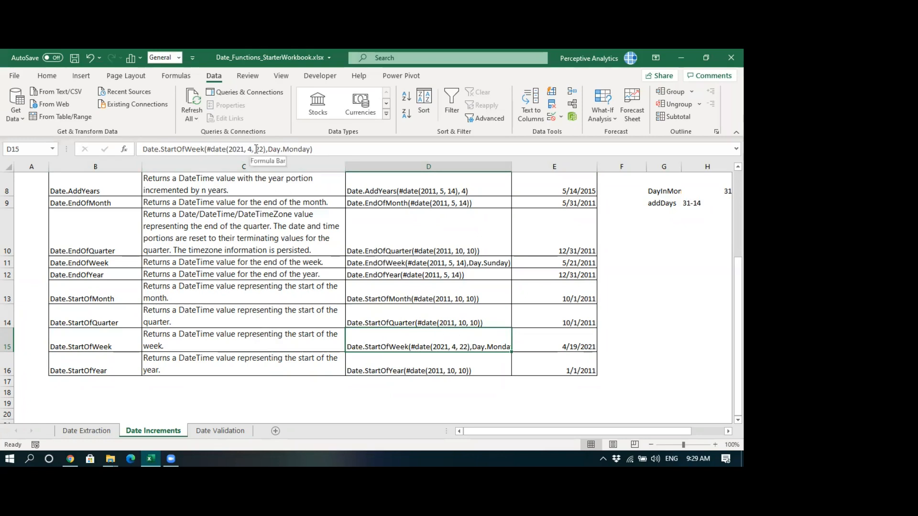
pyautogui.moveTo(207, 149); pyautogui.dragTo(264, 148)
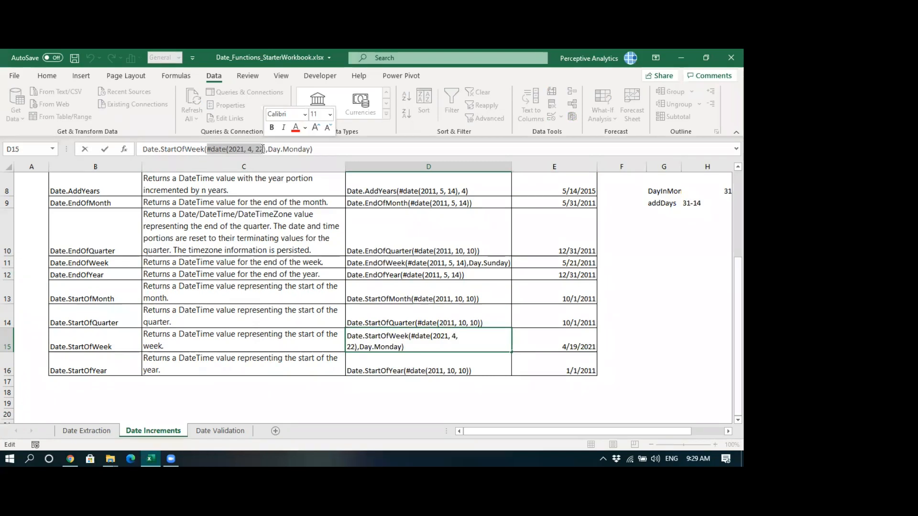
pyautogui.moveTo(266, 148); pyautogui.dragTo(312, 149)
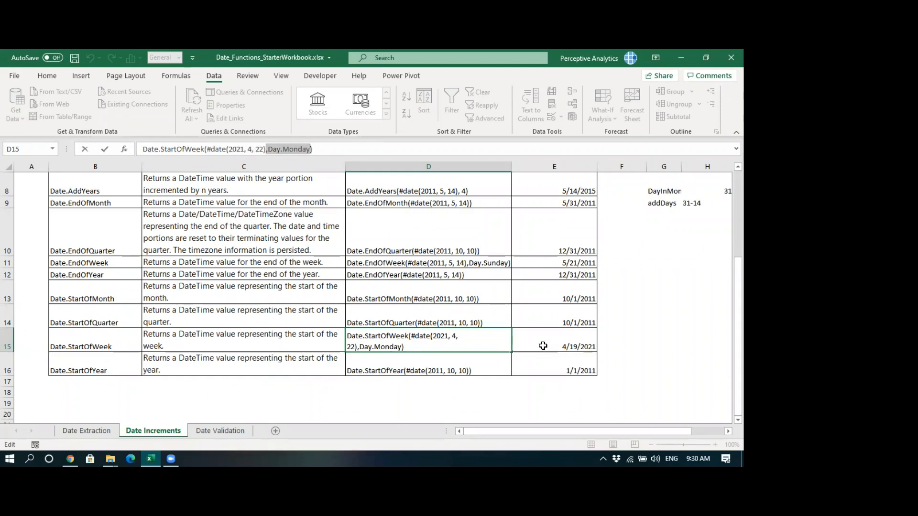
pyautogui.click(539, 346)
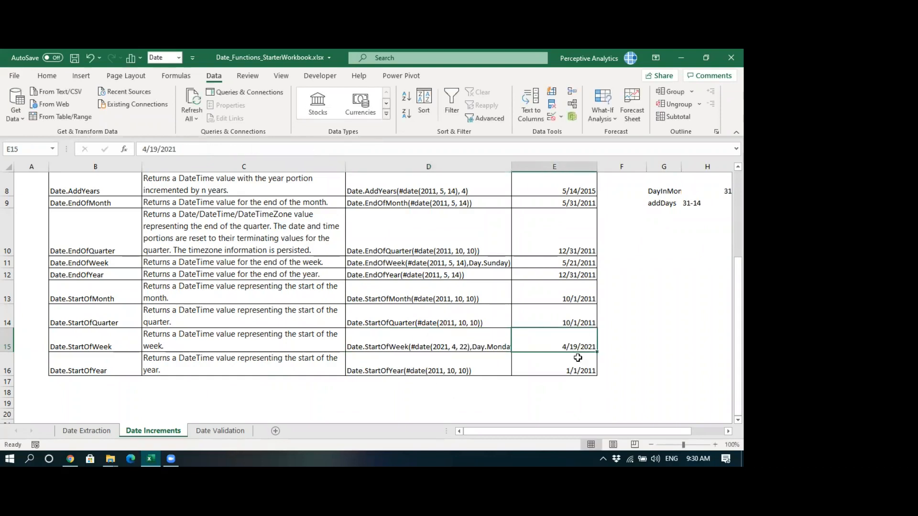
pyautogui.click(698, 459)
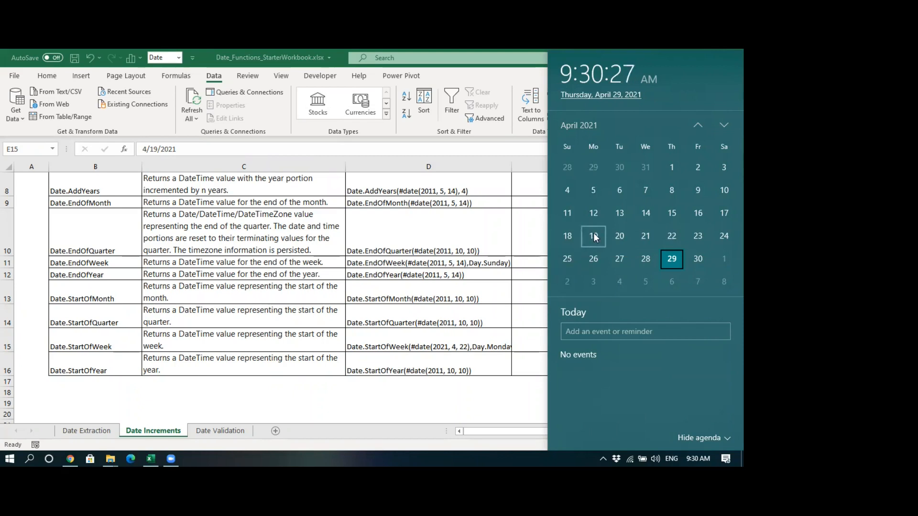
pyautogui.click(490, 334)
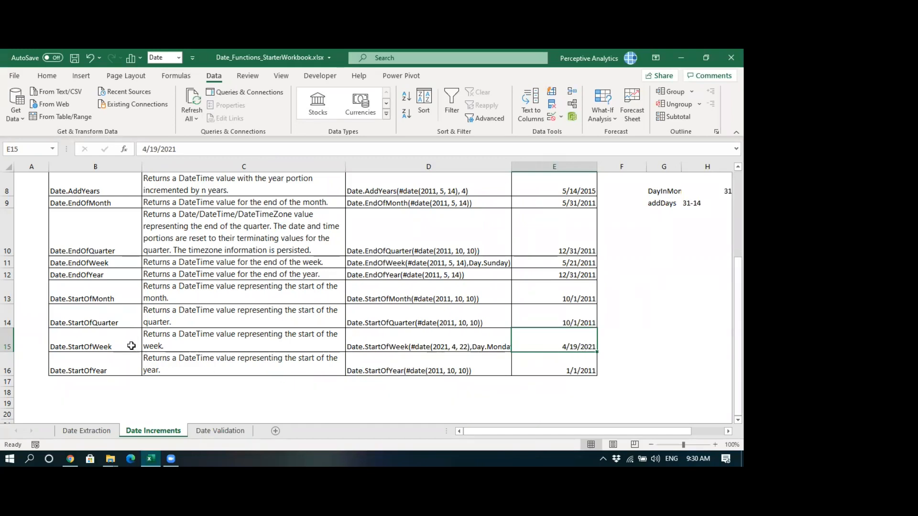
# Step: Examine the Date.StartOfYear row and its output date, and look over the function table
pyautogui.click(111, 371)
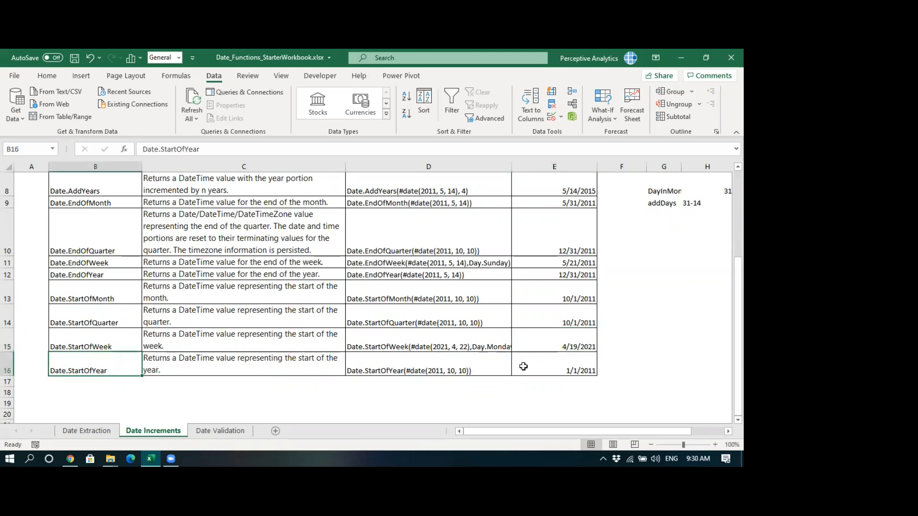
pyautogui.click(543, 364)
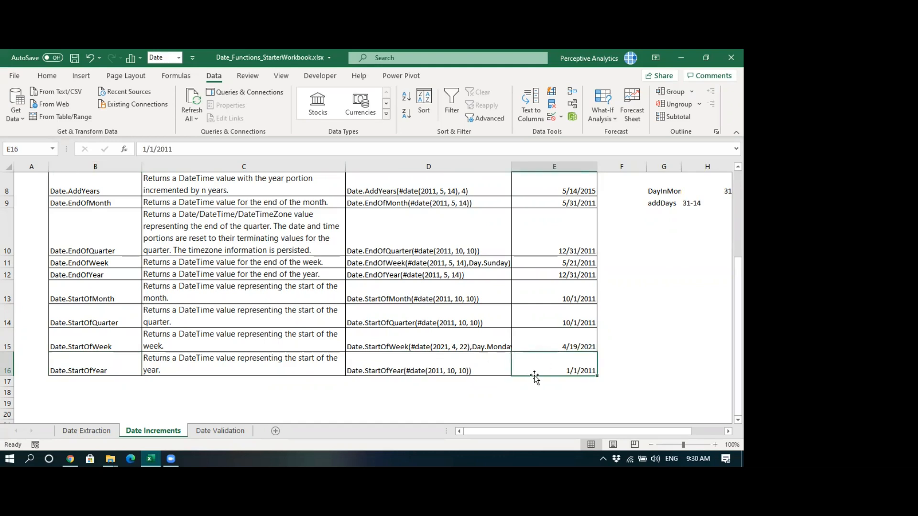
pyautogui.scroll(2, 534, 377)
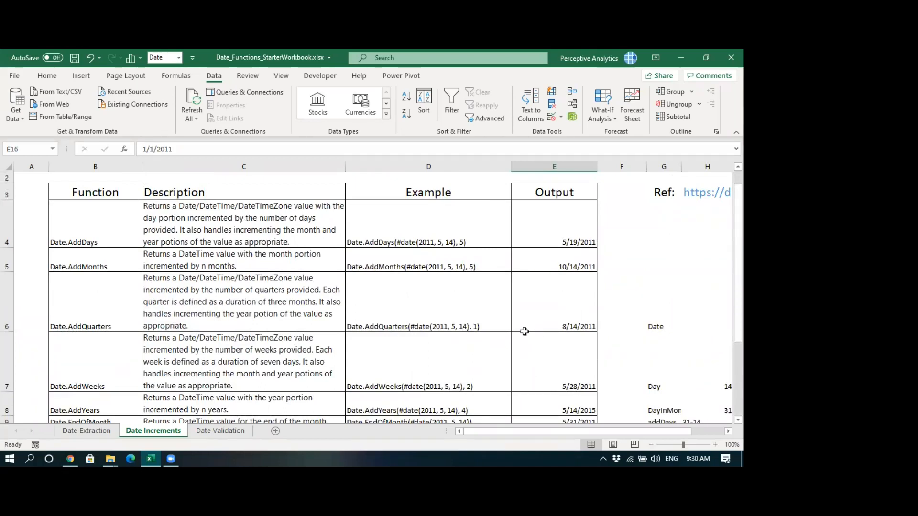
pyautogui.scroll(-2, 525, 332)
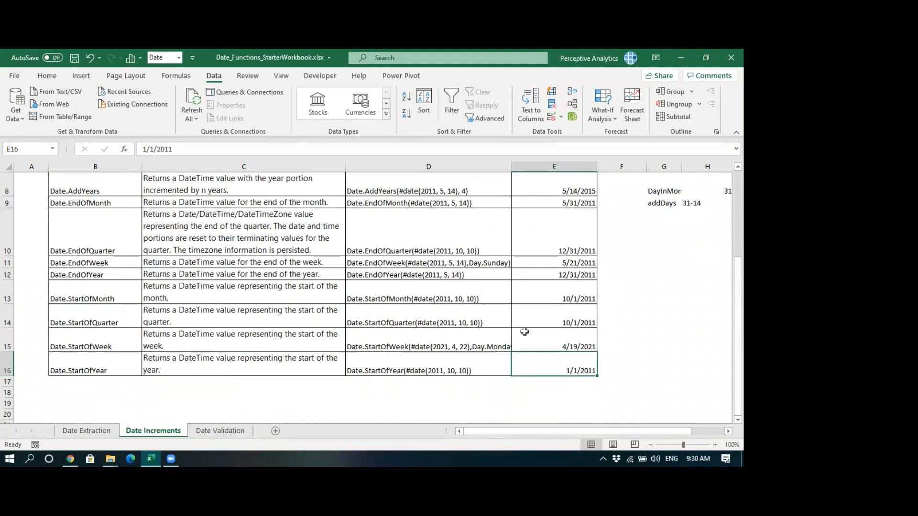
# Step: Review the function names by group, from the Date.Add functions through the end-of-period to the start-of-period functions
pyautogui.click(481, 340)
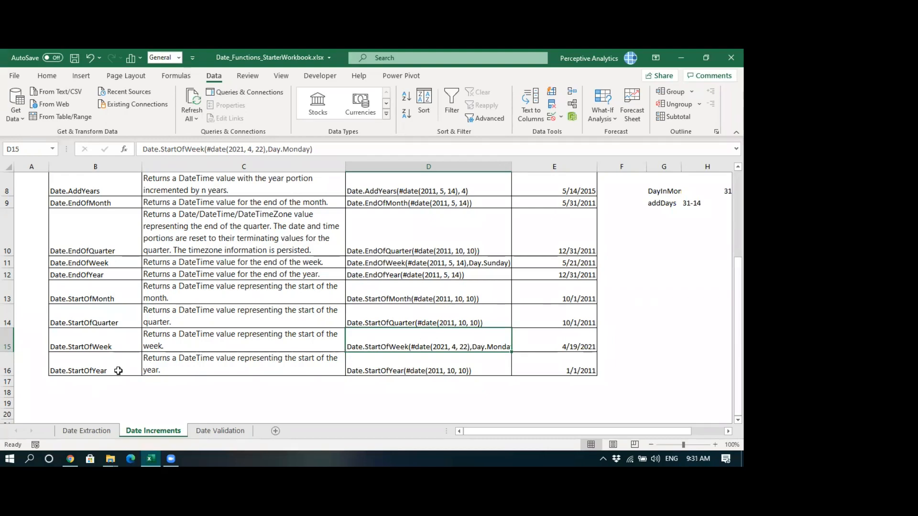
pyautogui.scroll(2, 144, 352)
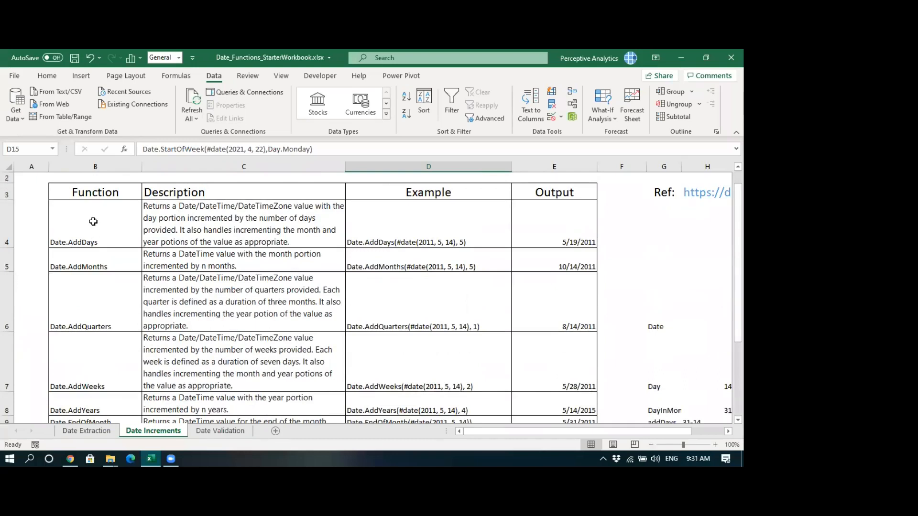
pyautogui.moveTo(93, 221); pyautogui.dragTo(97, 410)
pyautogui.scroll(-2, 91, 338)
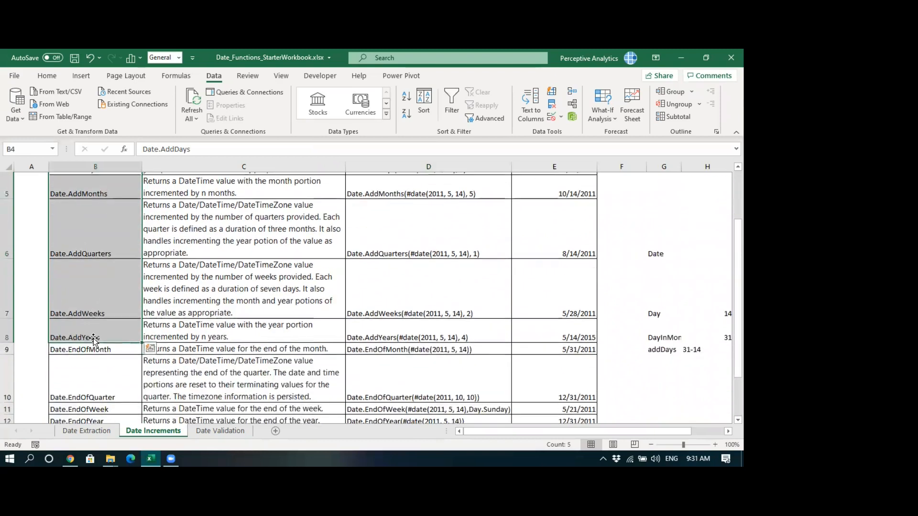
pyautogui.moveTo(113, 201); pyautogui.dragTo(119, 367)
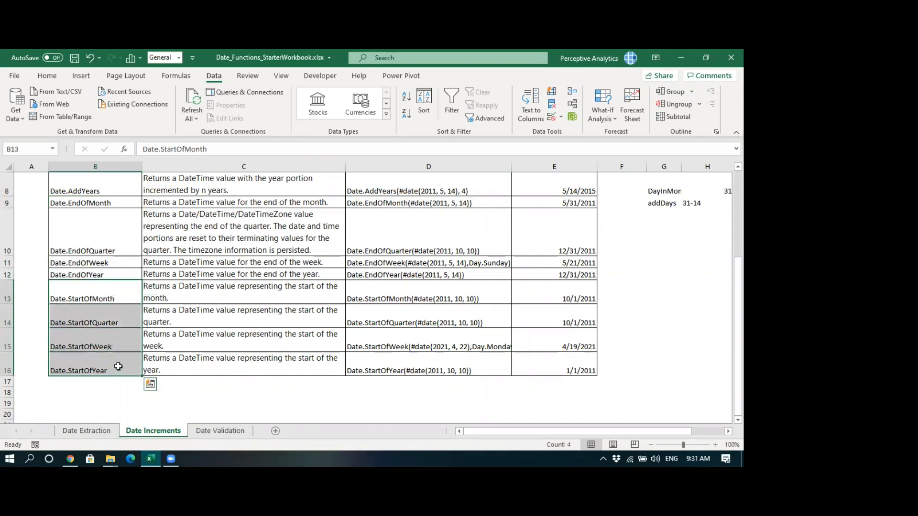
pyautogui.scroll(2, 248, 345)
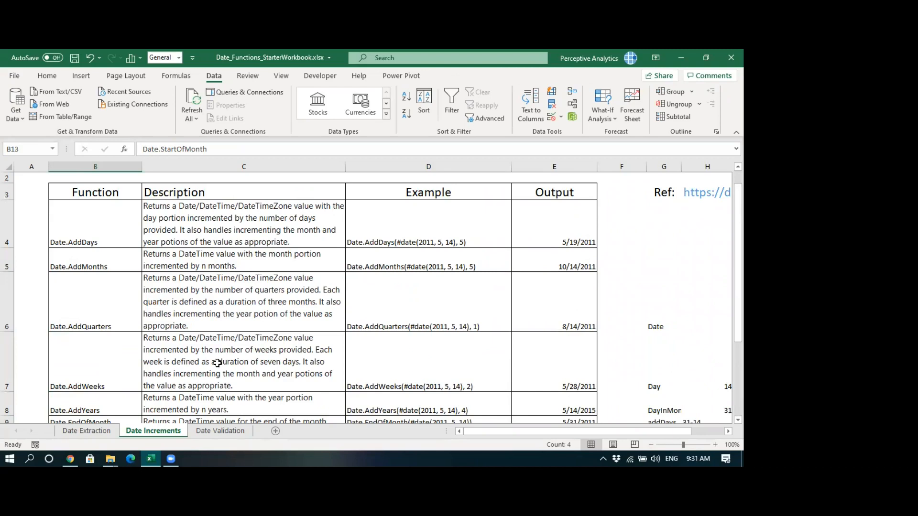
# Step: Create a table with headers from the range B3:E16 and load it into the Power Query Editor
pyautogui.click(265, 308)
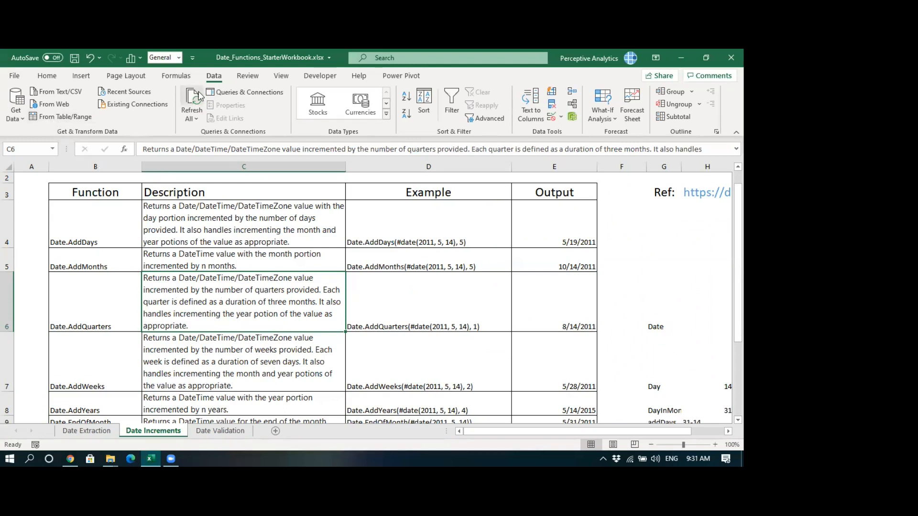
pyautogui.click(49, 122)
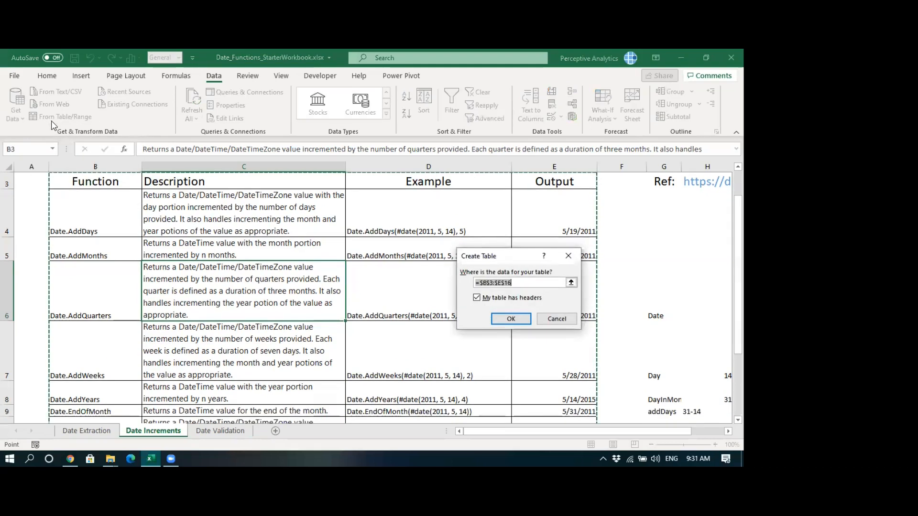
pyautogui.scroll(-2, 116, 274)
pyautogui.scroll(3, 116, 274)
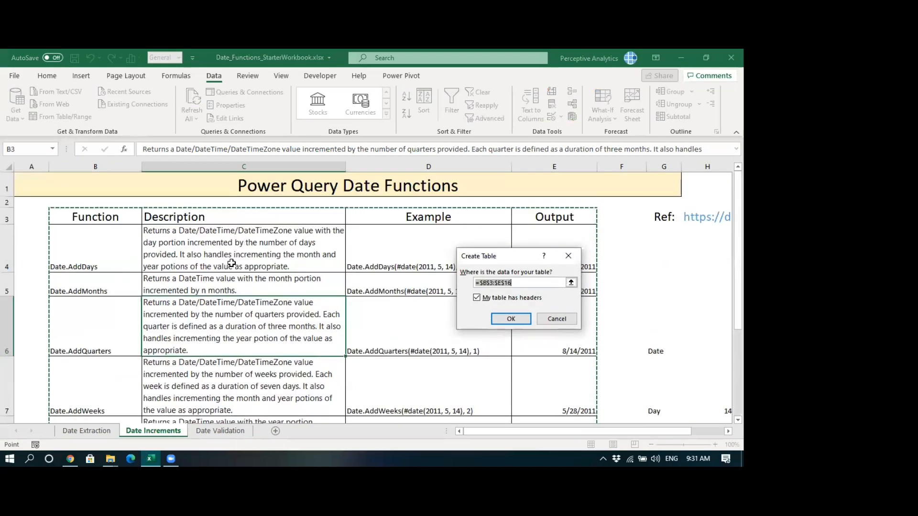
pyautogui.click(511, 319)
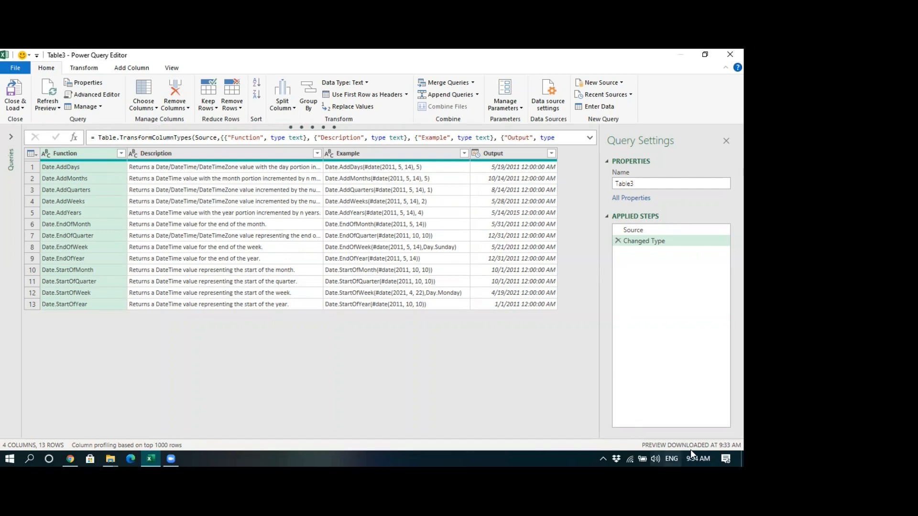
pyautogui.moveTo(693, 450)
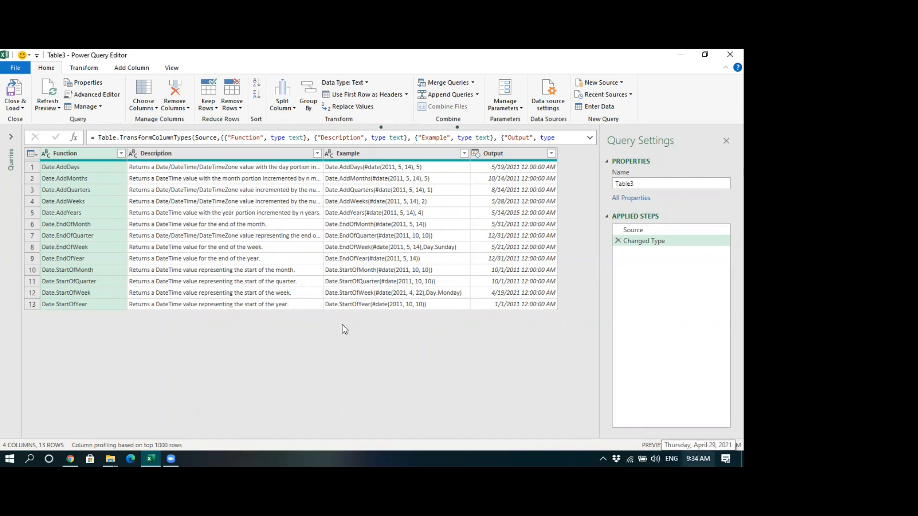
# Step: Add a custom column named Data with the formula #date(2021,4,29)
pyautogui.click(130, 68)
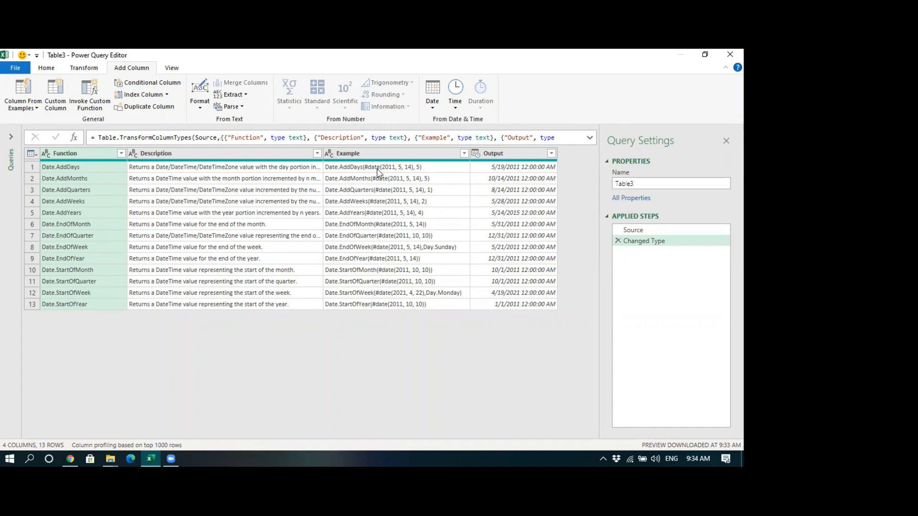
pyautogui.click(57, 98)
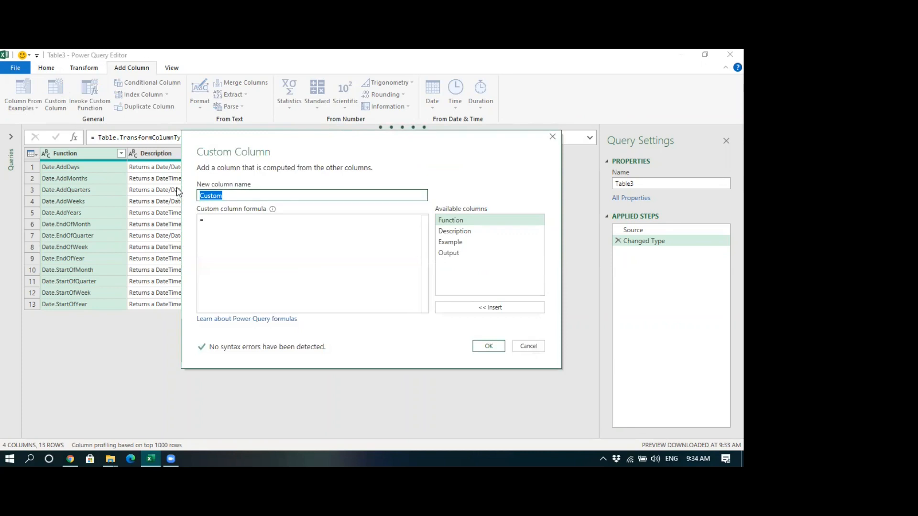
pyautogui.write('Data')
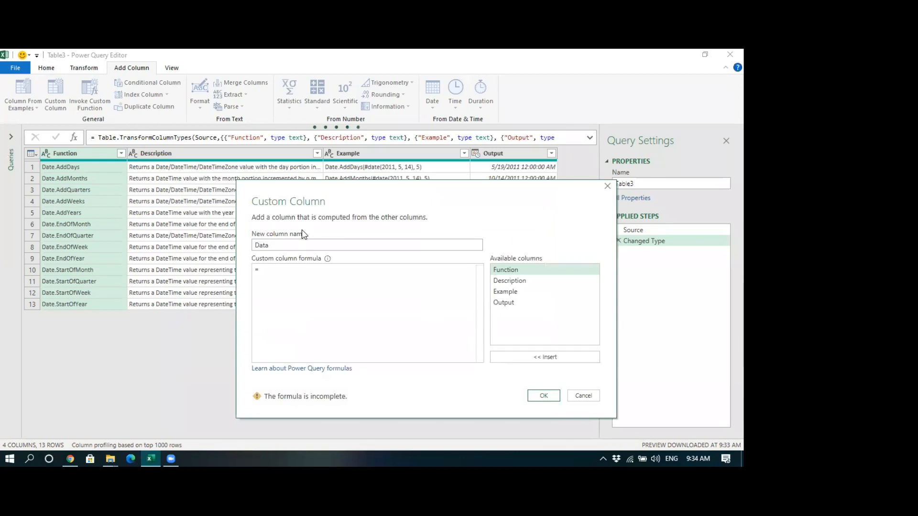
pyautogui.write('#date')
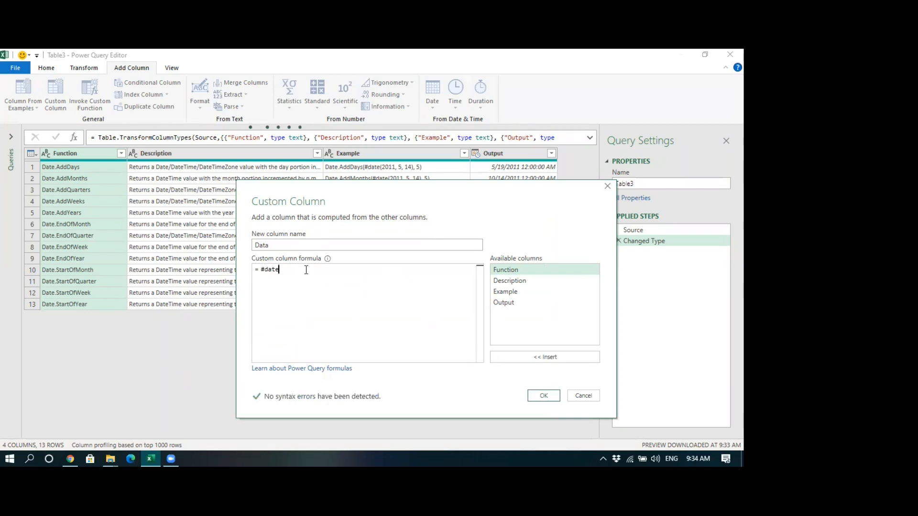
pyautogui.write('(2021,')
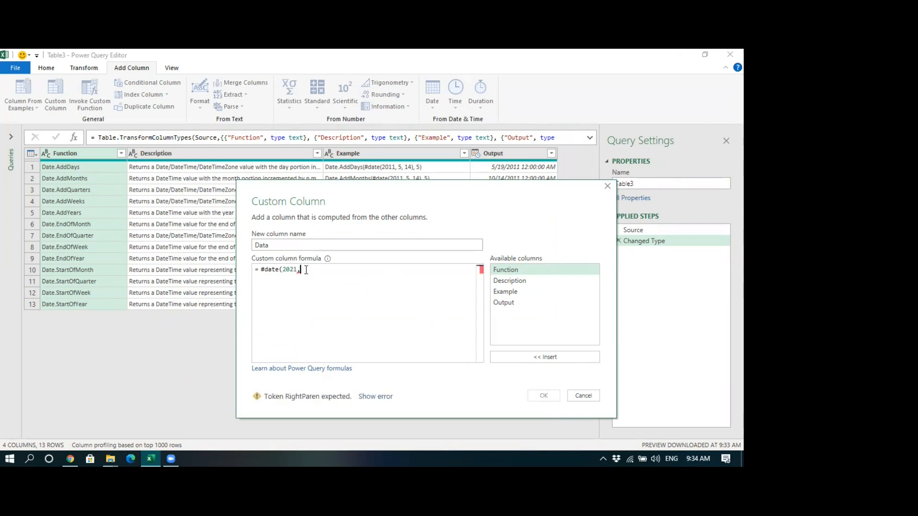
pyautogui.write('4,29)')
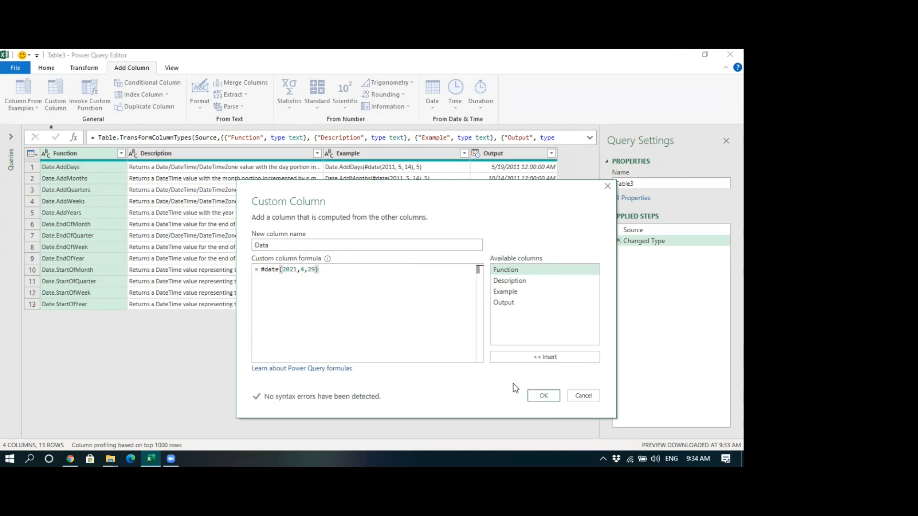
pyautogui.click(535, 397)
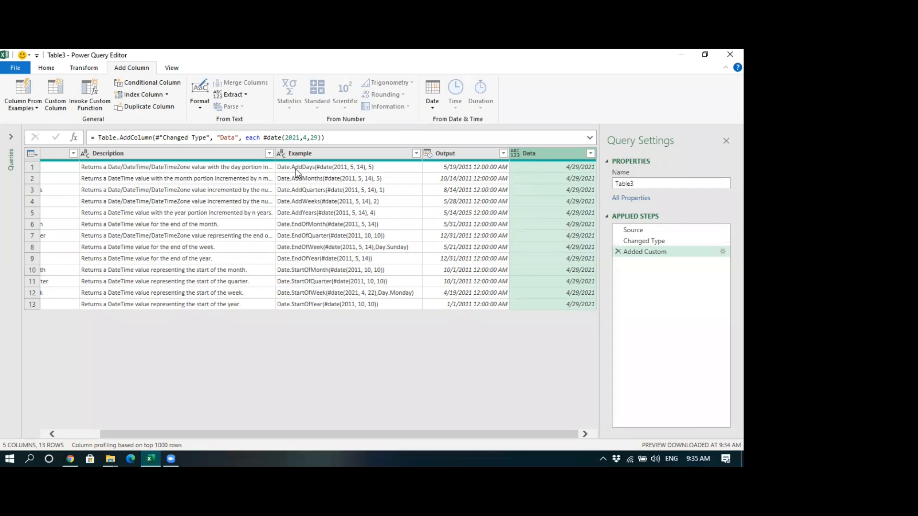
# Step: Start another custom column, following the Date.AddDays example, and name it Add Days
pyautogui.click(384, 170)
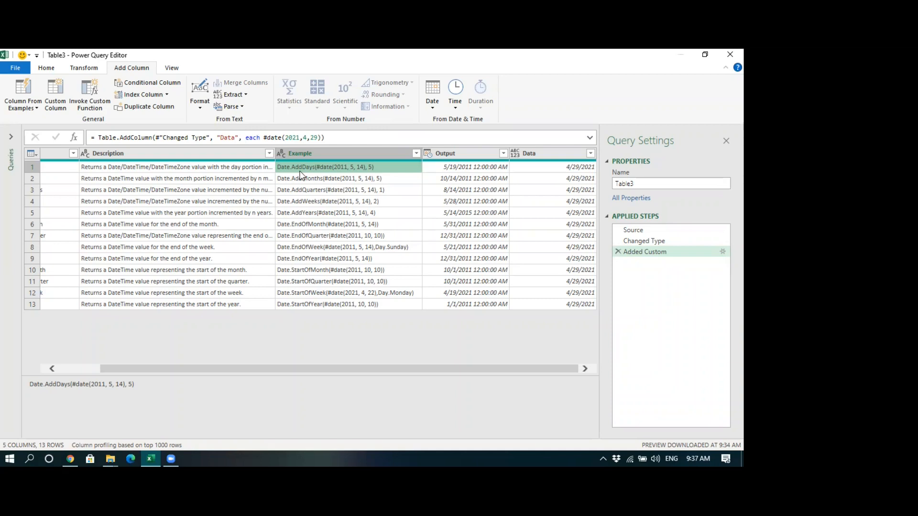
pyautogui.click(50, 91)
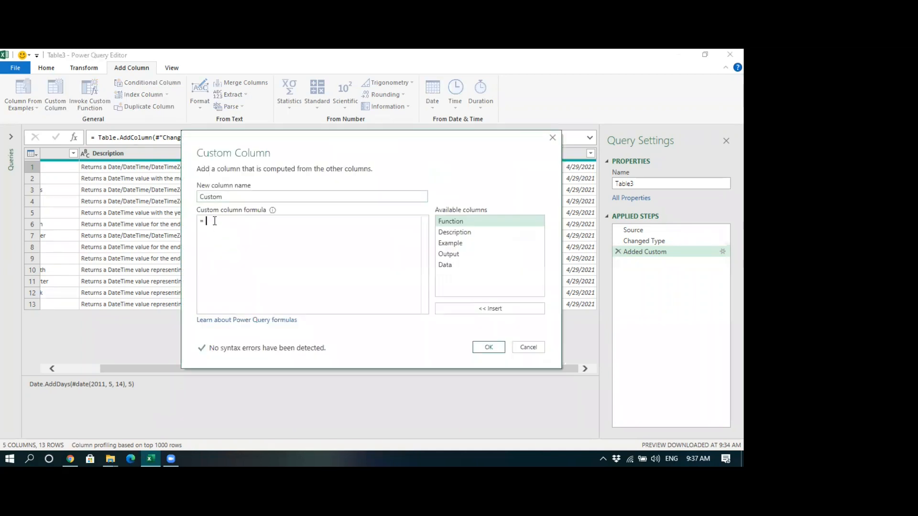
pyautogui.click(215, 220)
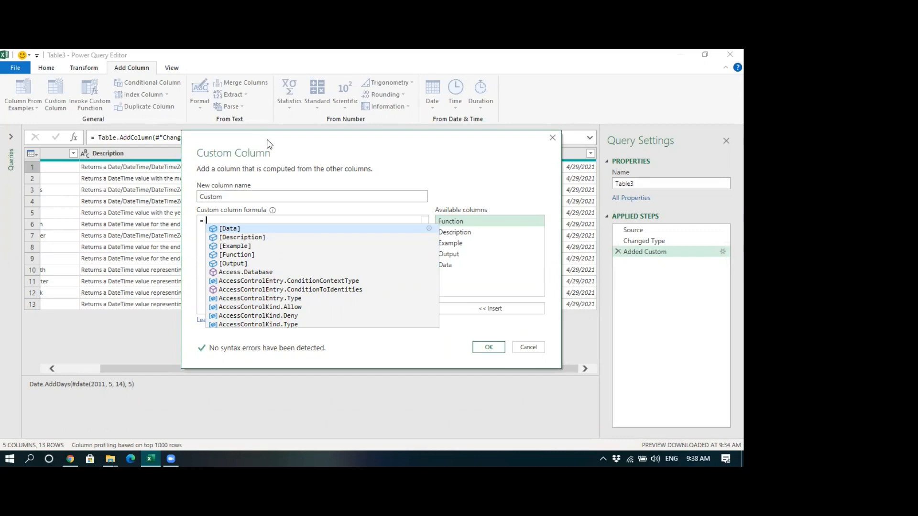
pyautogui.moveTo(269, 144); pyautogui.dragTo(331, 208)
pyautogui.click(270, 285)
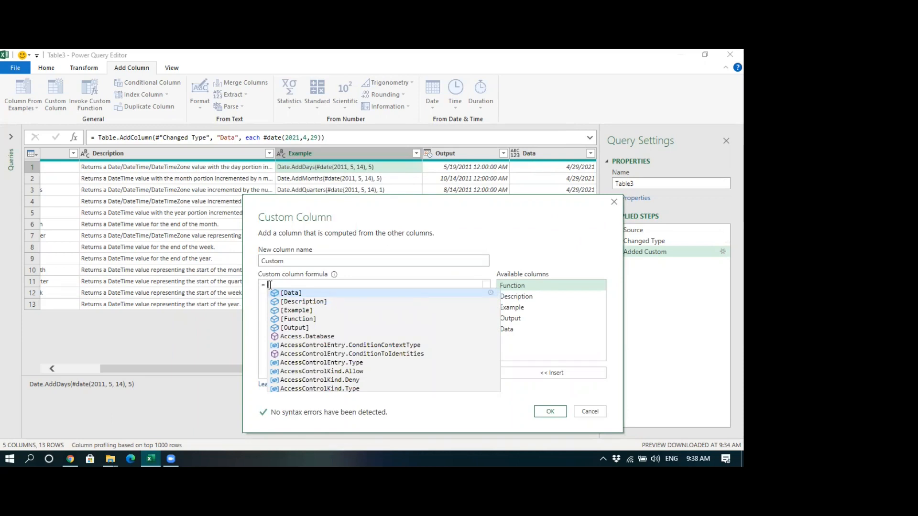
pyautogui.doubleClick(287, 260)
pyautogui.write('Add Days')
# Step: Enter the formula Date.AddDays([Data],7) for the Add Days column and create the column
pyautogui.click(276, 291)
pyautogui.write('Date.AddDa')
pyautogui.press('Tab')
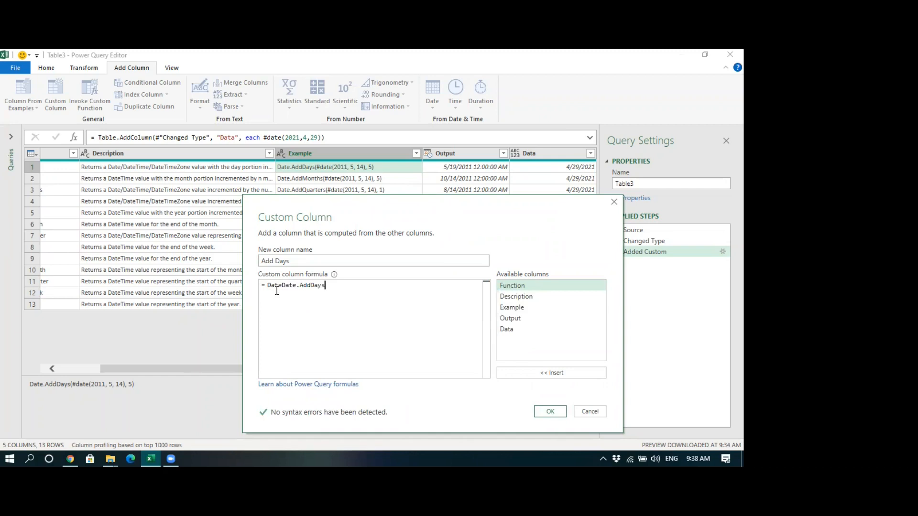
pyautogui.moveTo(283, 286); pyautogui.dragTo(268, 287)
pyautogui.press('BackSpace')
pyautogui.write('(')
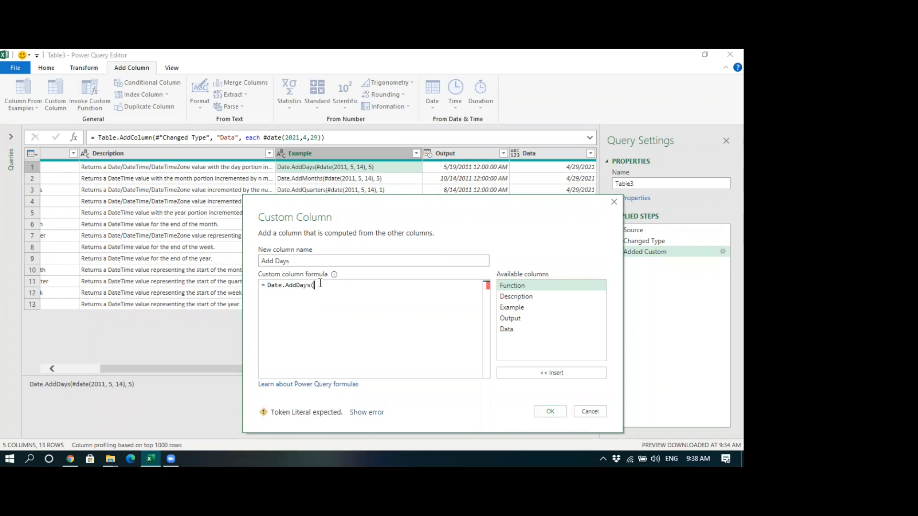
pyautogui.doubleClick(507, 330)
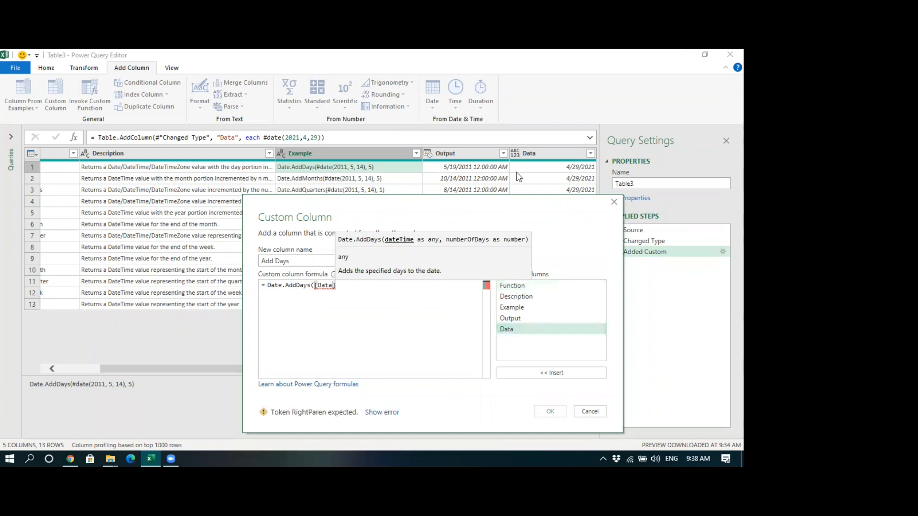
pyautogui.write(',')
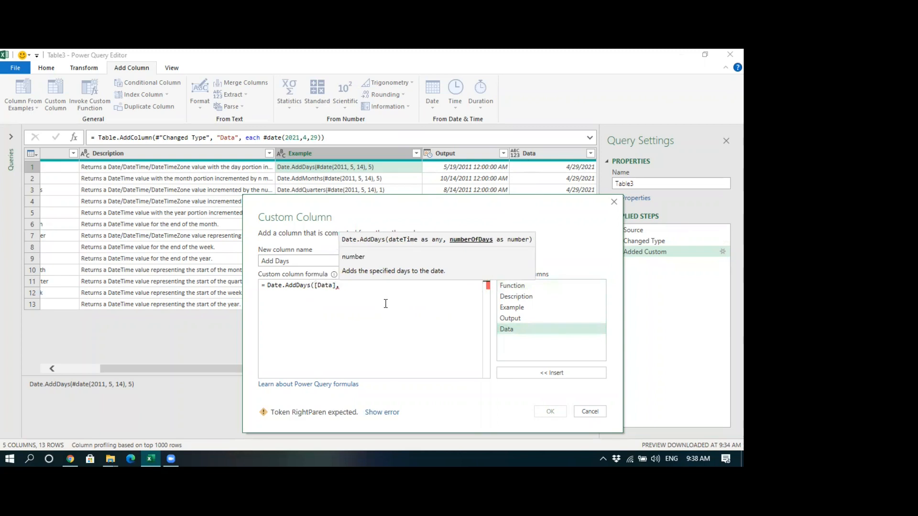
pyautogui.write('7)')
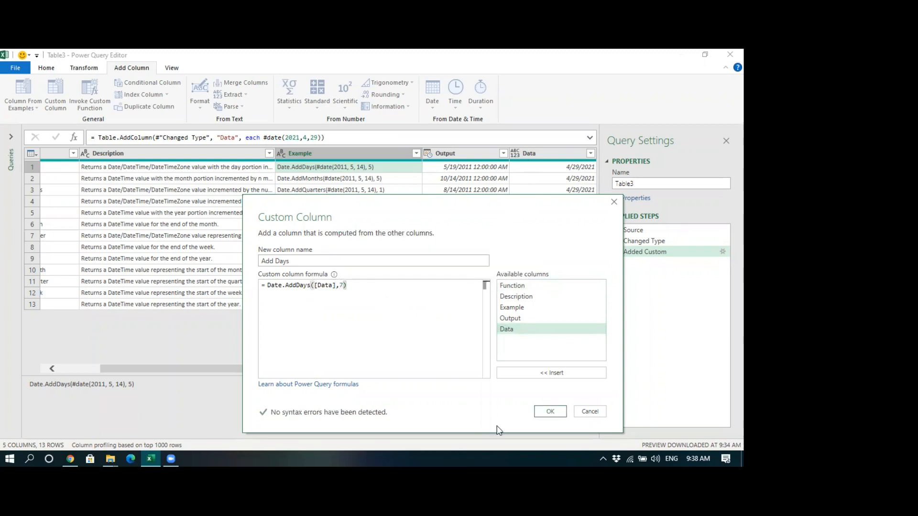
pyautogui.click(556, 409)
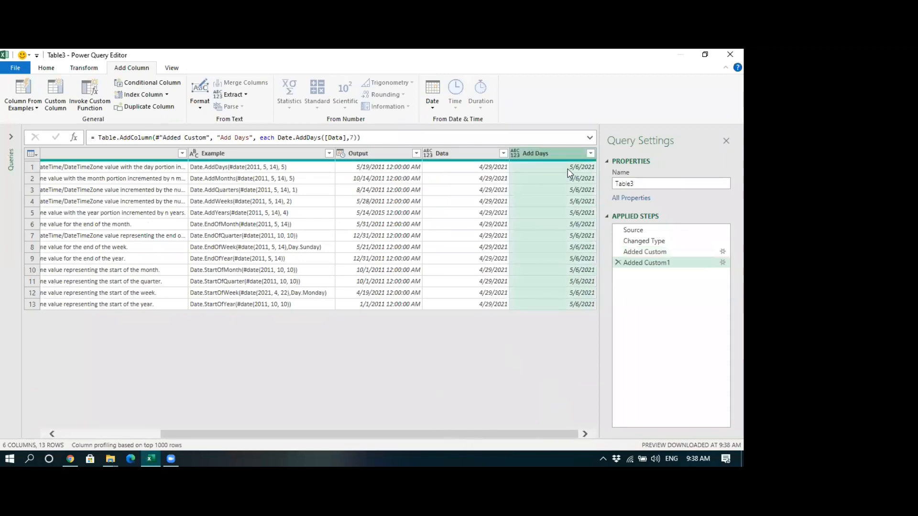
# Step: Check the date in the first row of Add Days against the system calendar for April 2021
pyautogui.click(564, 169)
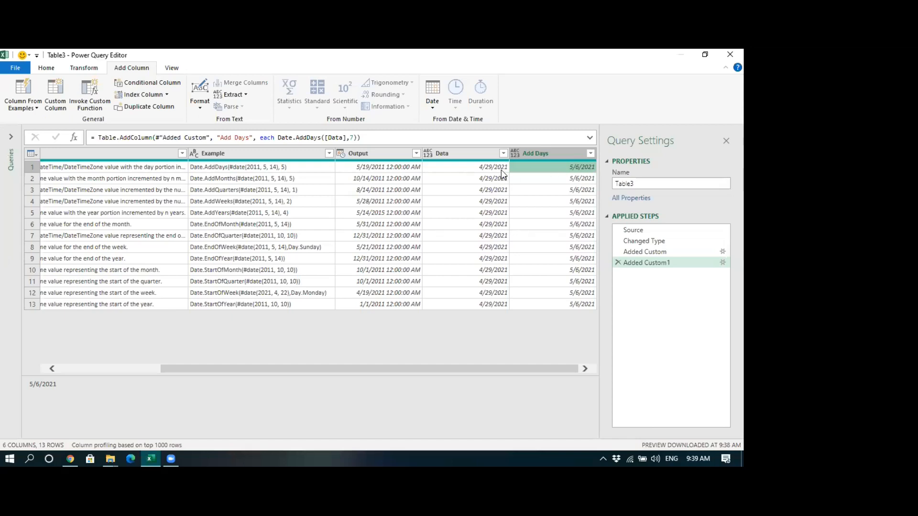
pyautogui.click(696, 454)
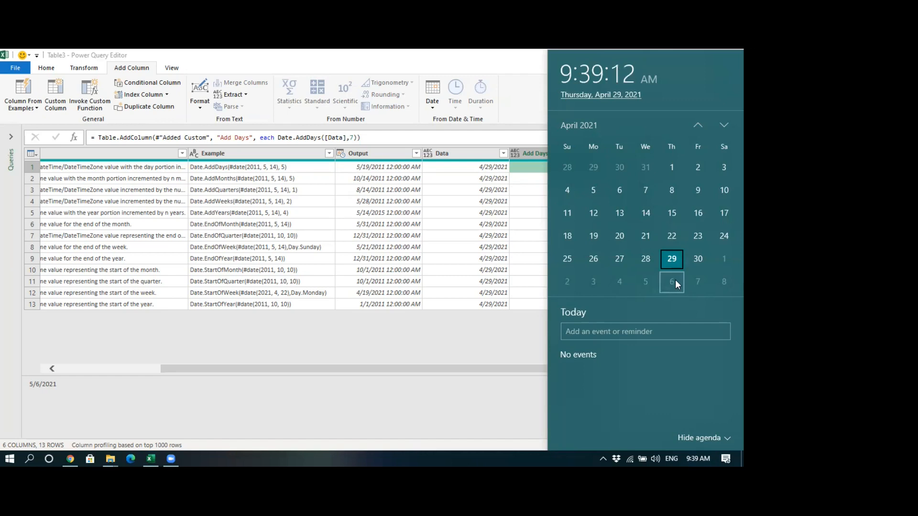
pyautogui.click(445, 342)
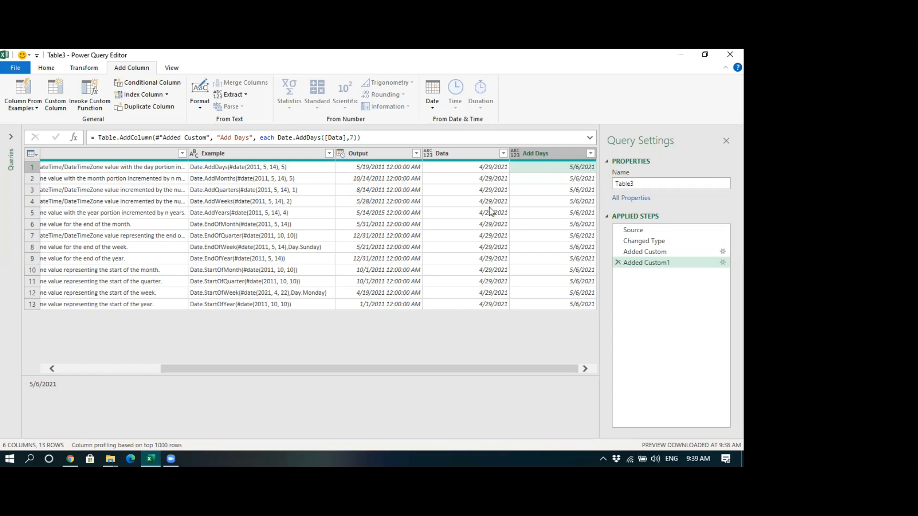
# Step: Edit the Add Days column formula so that the number of days is -7
pyautogui.doubleClick(653, 265)
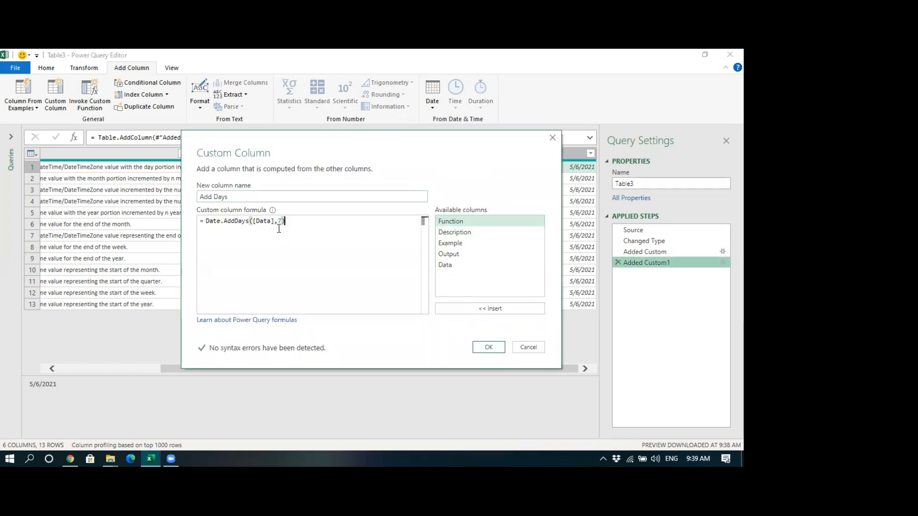
pyautogui.click(277, 221)
pyautogui.write('-')
pyautogui.click(488, 347)
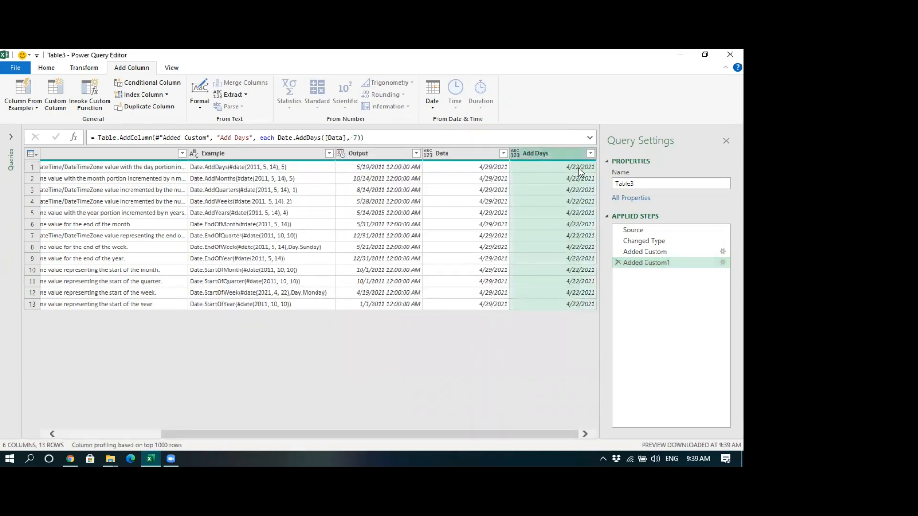
# Step: Compare the Data and Add Days dates, and review the Date.AddQuarters example
pyautogui.click(486, 169)
pyautogui.click(523, 170)
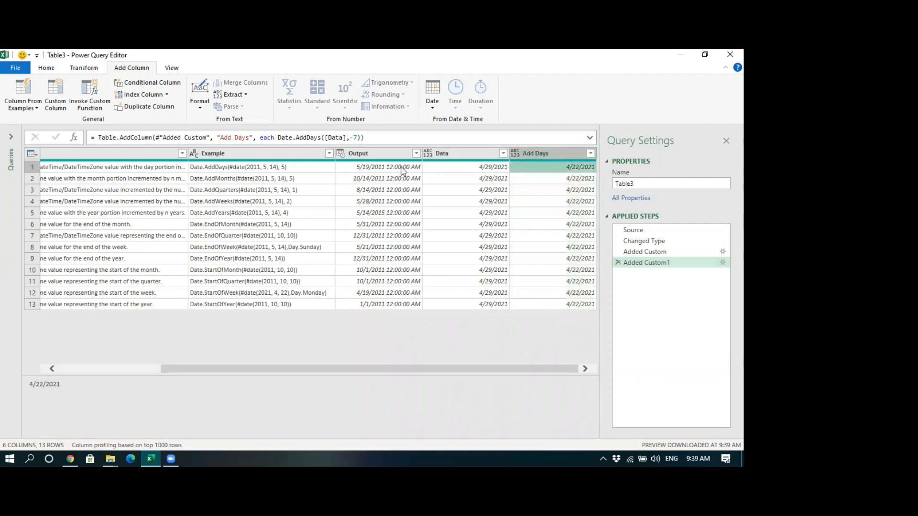
pyautogui.click(532, 180)
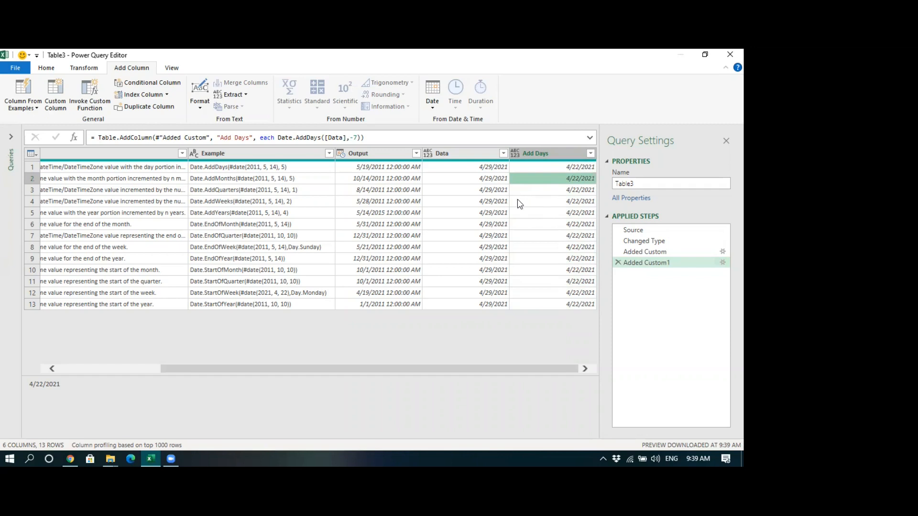
pyautogui.click(246, 192)
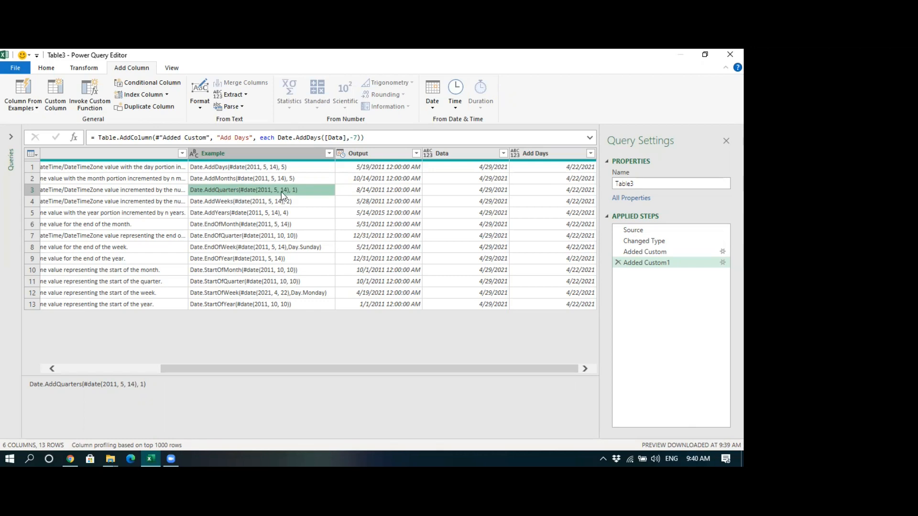
pyautogui.click(463, 157)
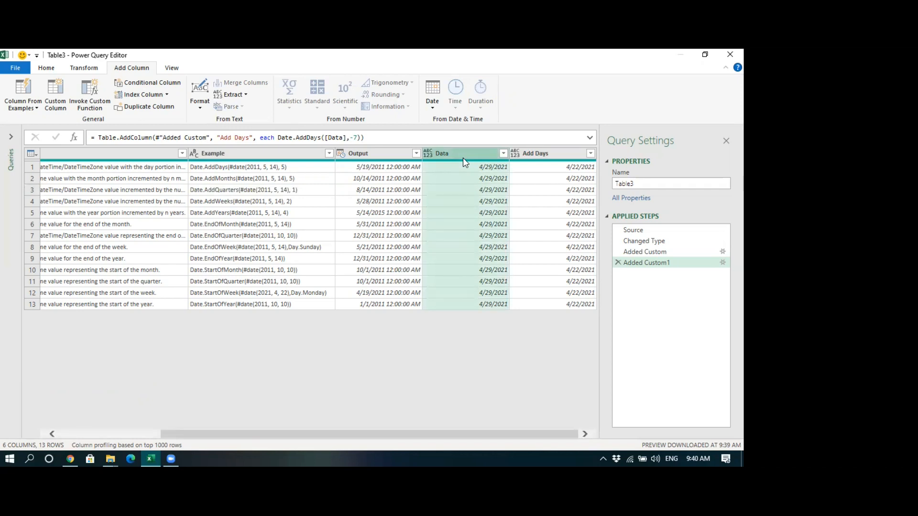
pyautogui.click(317, 195)
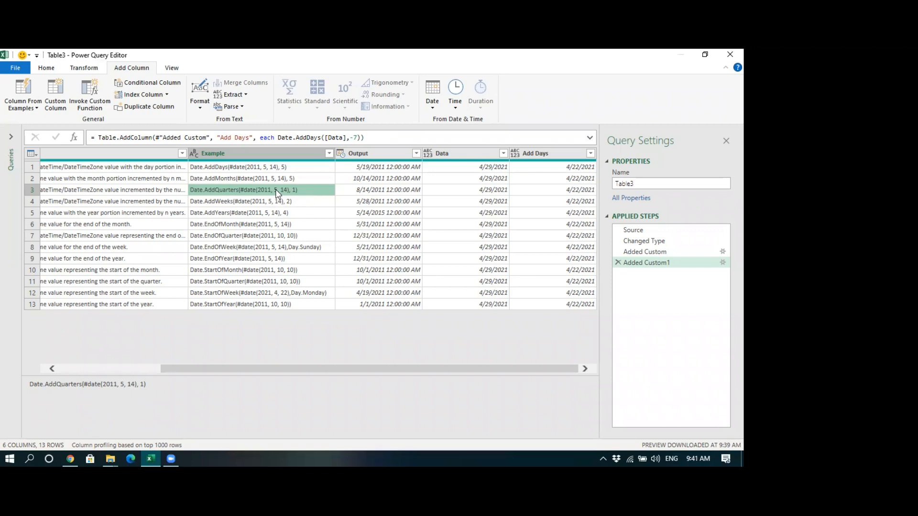
# Step: Start a new custom column, following the Date.EndOfWeek example, and name it EoW
pyautogui.click(262, 250)
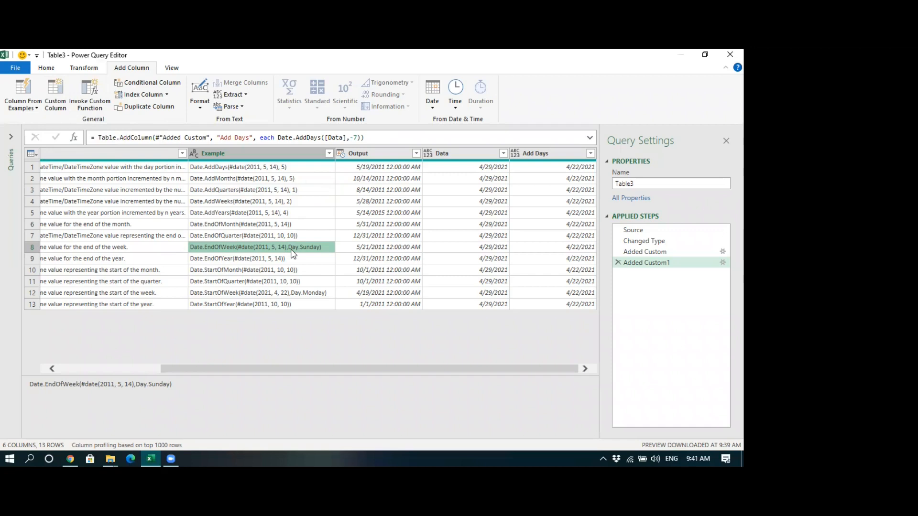
pyautogui.click(58, 97)
pyautogui.doubleClick(275, 197)
pyautogui.write('EoW')
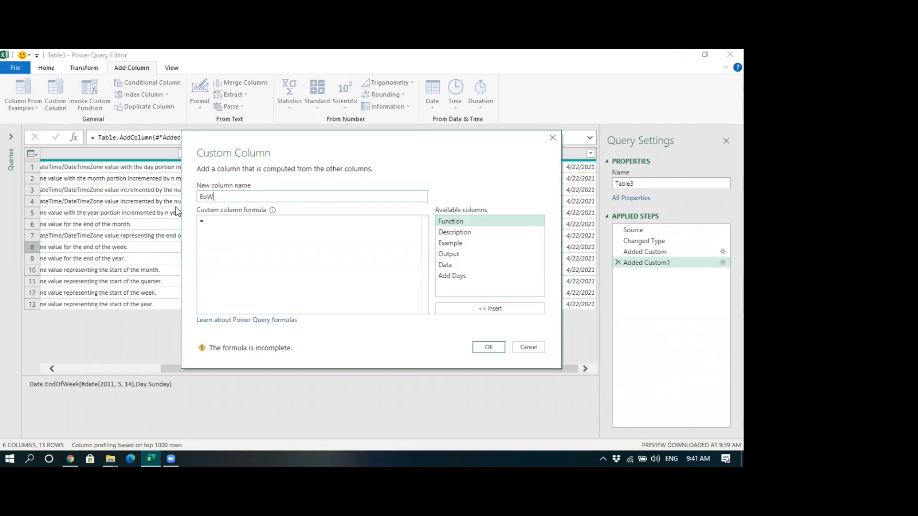
pyautogui.moveTo(284, 149); pyautogui.dragTo(502, 234)
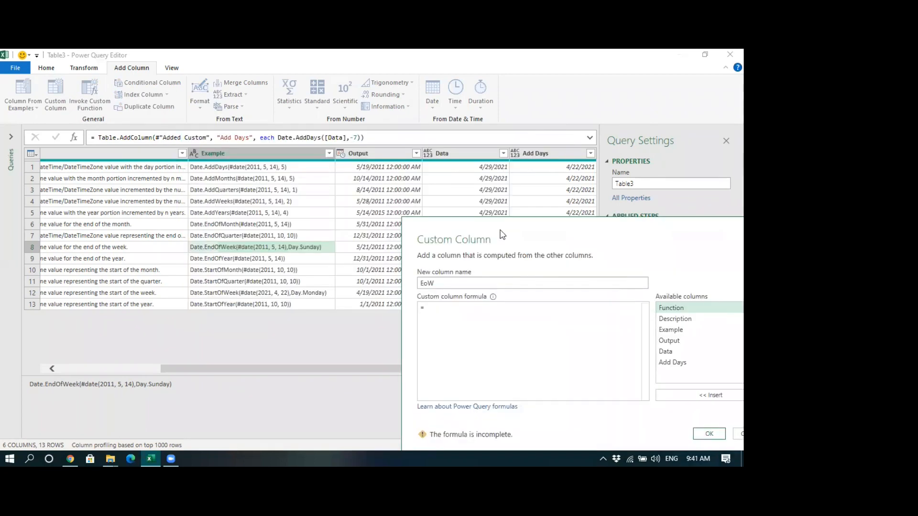
# Step: Create the EoW column with the formula Date.EndOfWeek([Data]) and check its date against the system calendar
pyautogui.click(446, 307)
pyautogui.hotkey('ctrl', 'space')
pyautogui.write('Date')
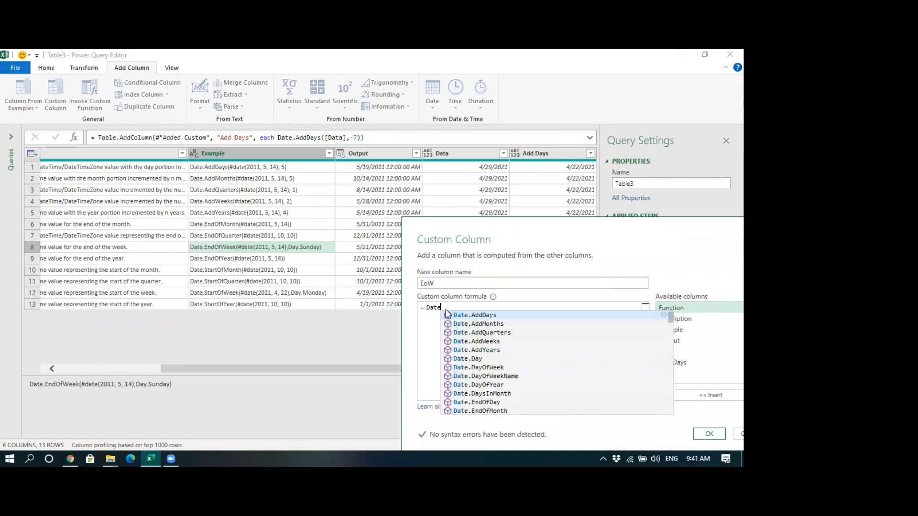
pyautogui.write('.')
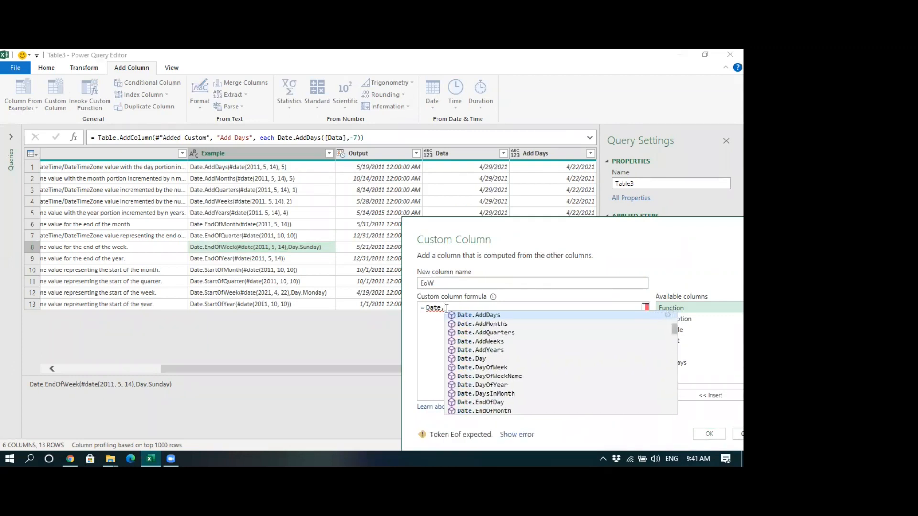
pyautogui.write('End')
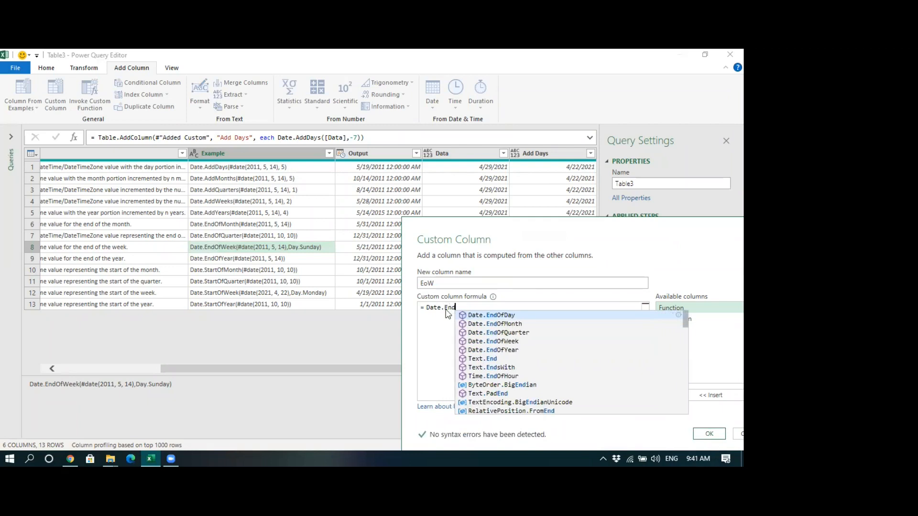
pyautogui.write('OfW')
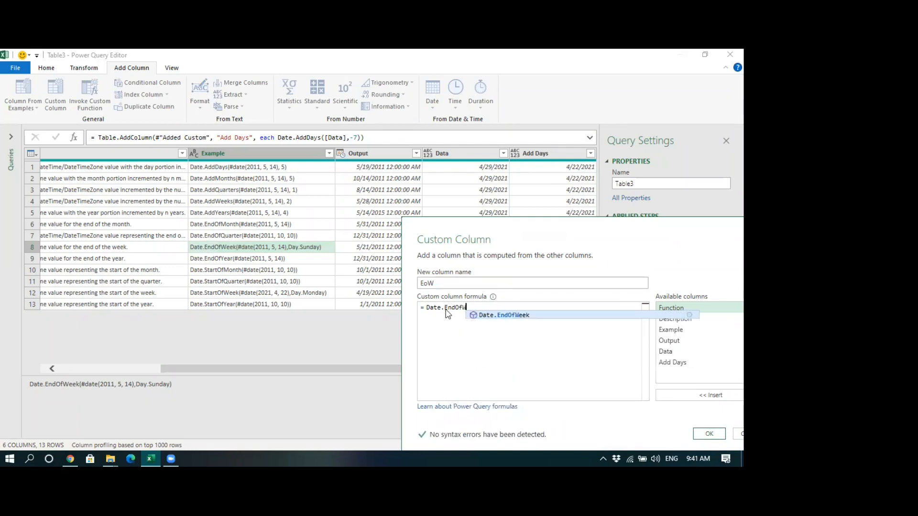
pyautogui.write('eek(')
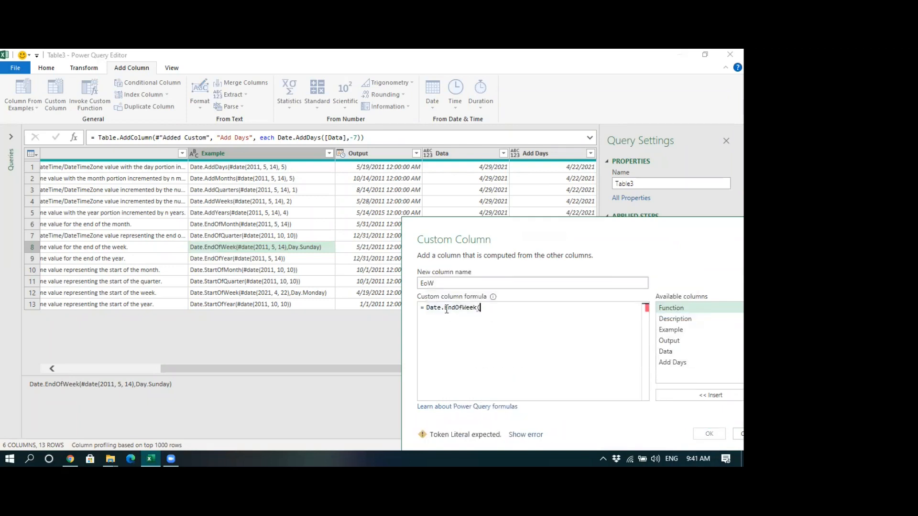
pyautogui.doubleClick(669, 352)
pyautogui.write(')')
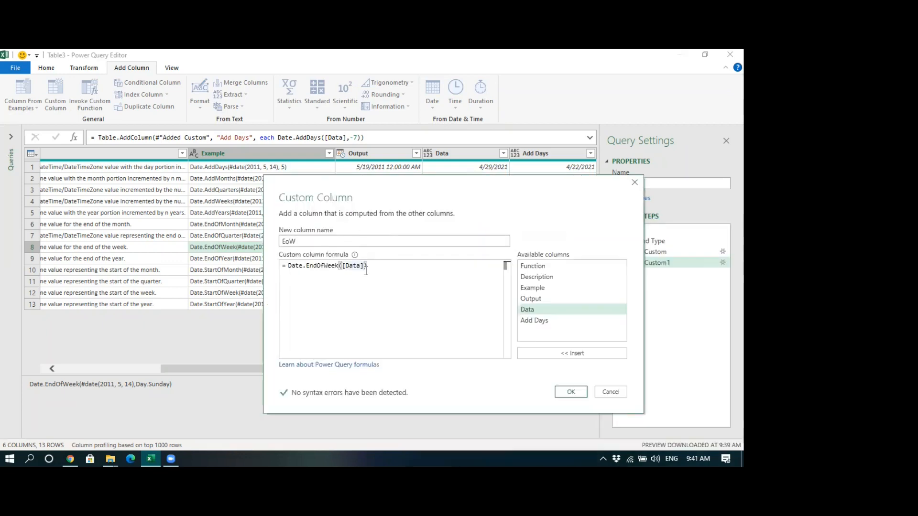
pyautogui.click(566, 393)
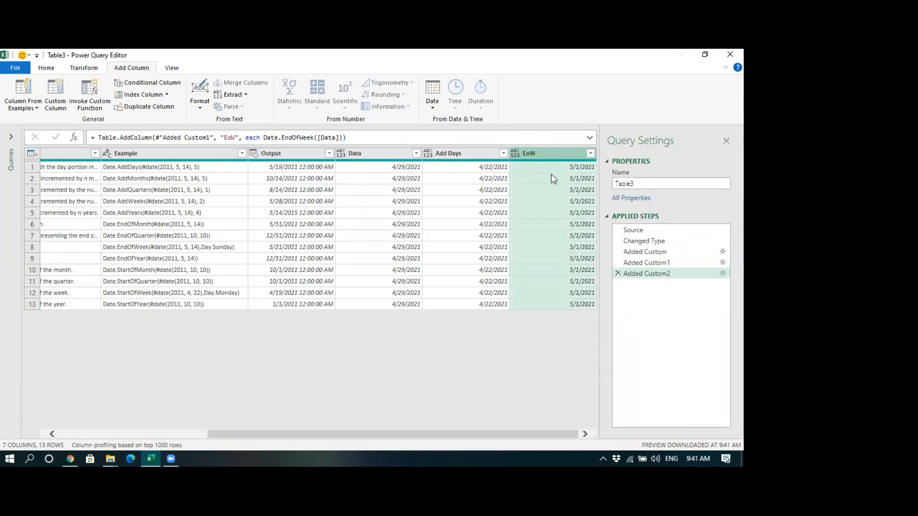
pyautogui.click(696, 450)
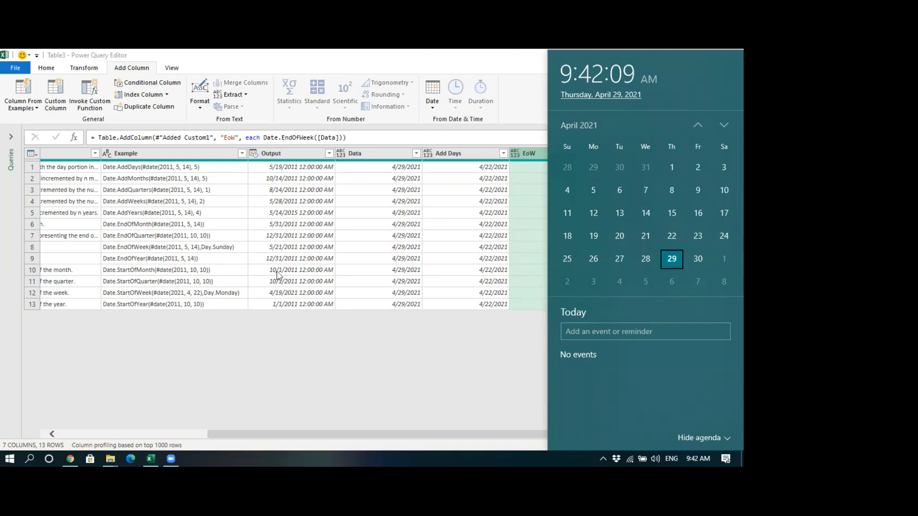
pyautogui.click(200, 248)
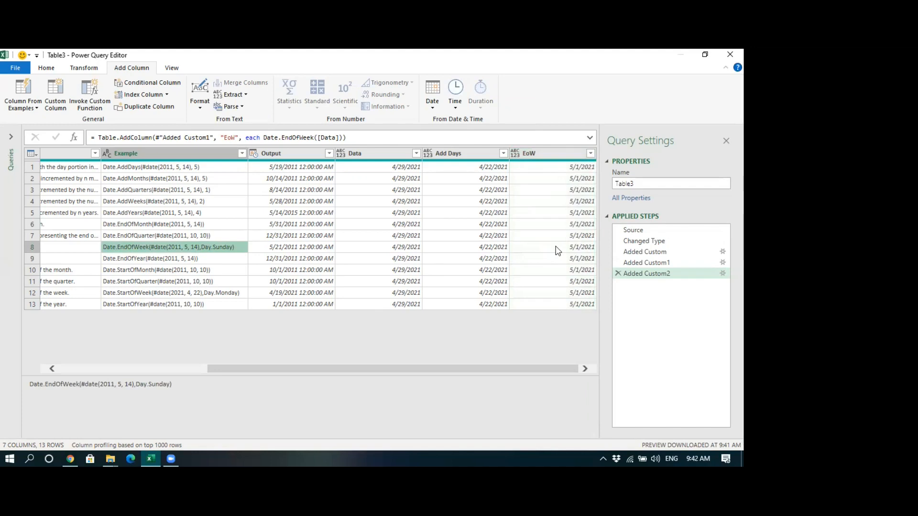
# Step: Edit the EoW column formula, adding Day.Tuesday as the first day of the week
pyautogui.click(689, 276)
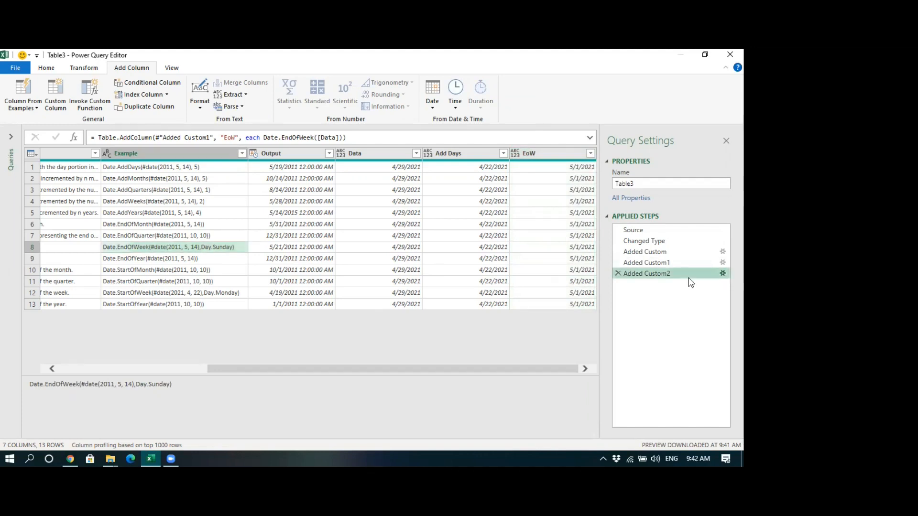
pyautogui.click(301, 263)
pyautogui.press('Left')
pyautogui.write(',Day')
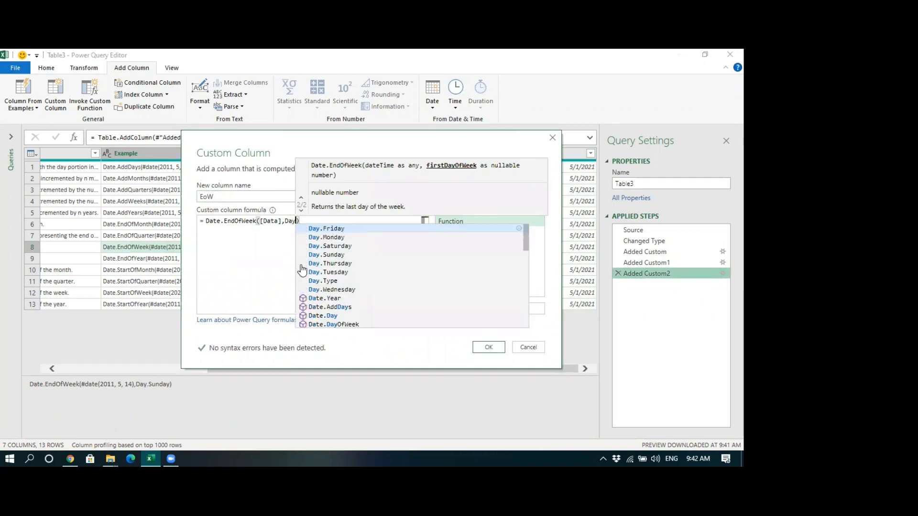
pyautogui.press('Down')
pyautogui.press('Down')
pyautogui.press('Down')
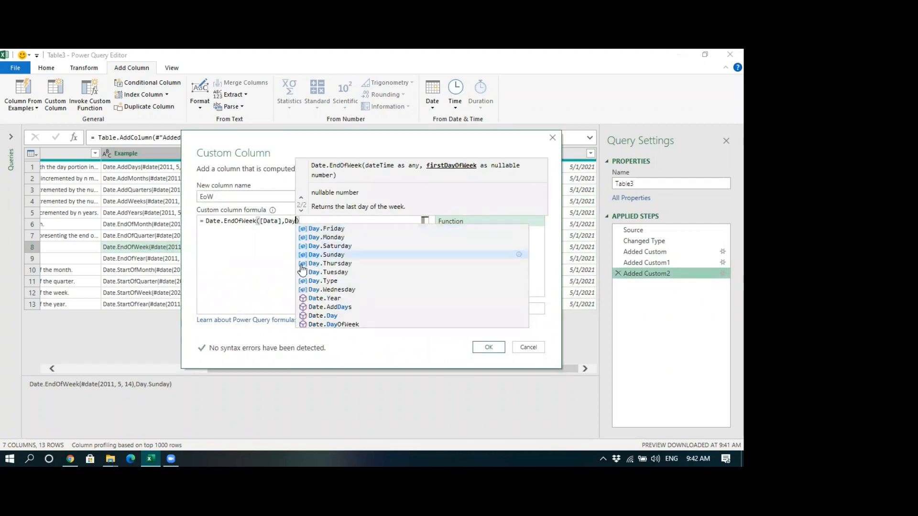
pyautogui.press('Down')
pyautogui.press('Down')
pyautogui.press('Tab')
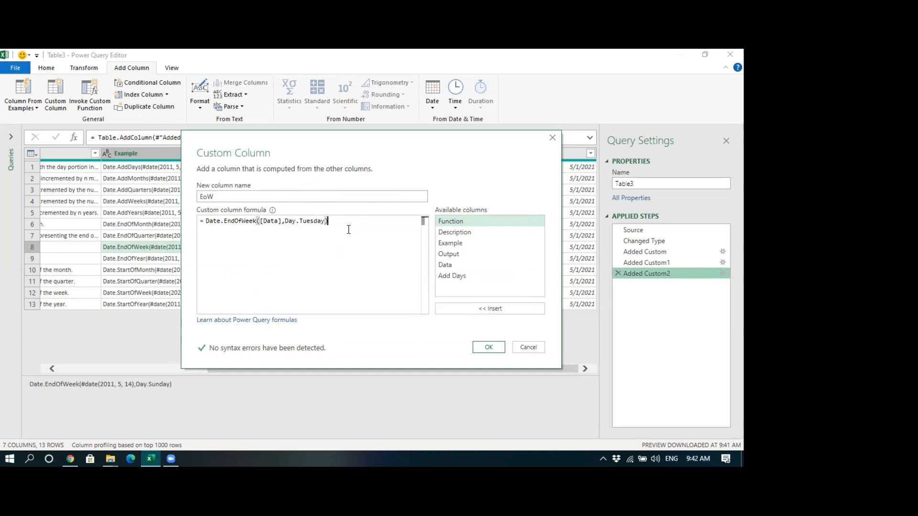
pyautogui.click(480, 348)
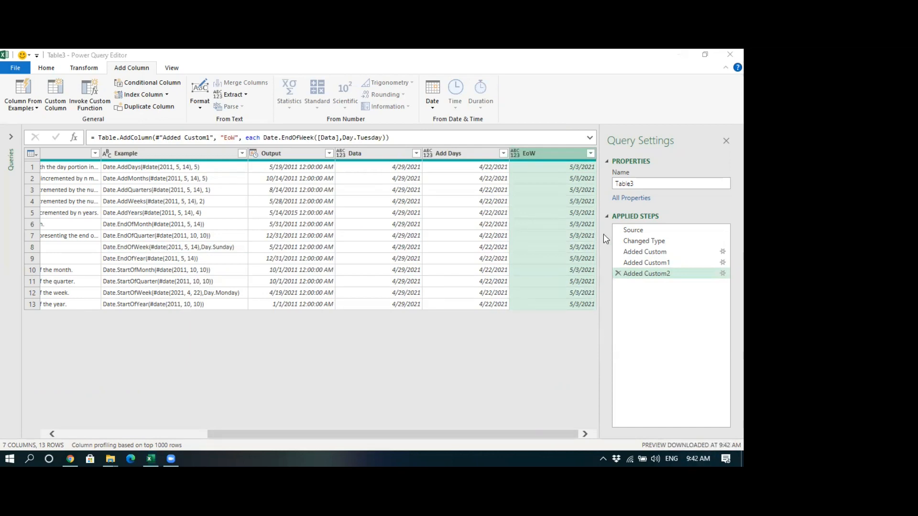
# Step: Check the EoW dates against the system calendar, and review the Date.EndOfWeek and Date.StartOfMonth examples
pyautogui.press('super+alt+d')
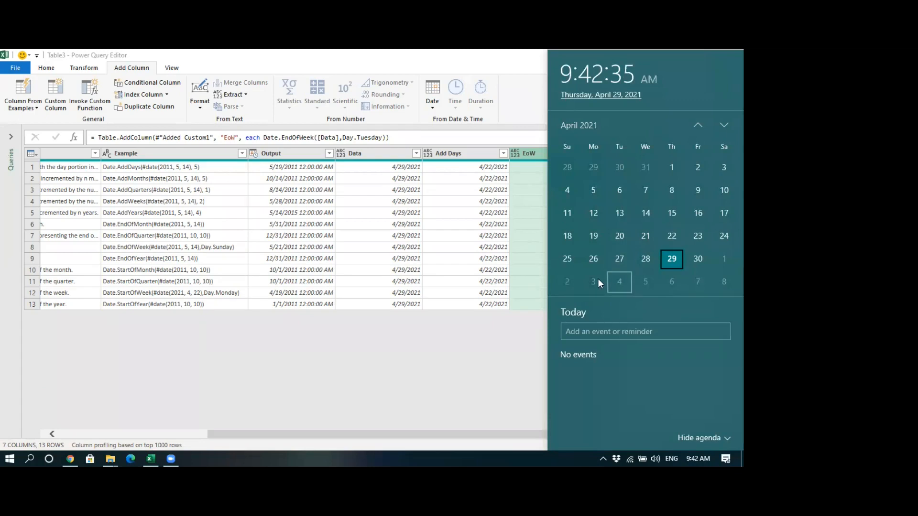
pyautogui.click(509, 269)
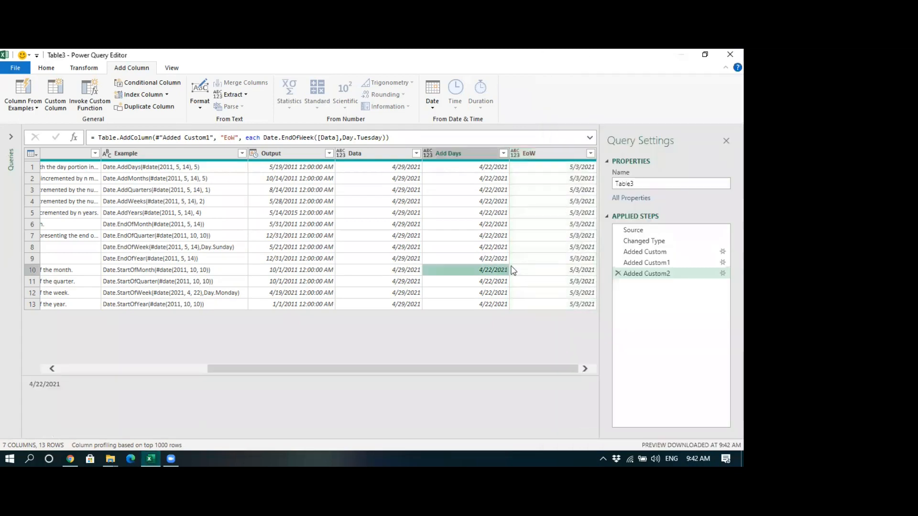
pyautogui.click(558, 223)
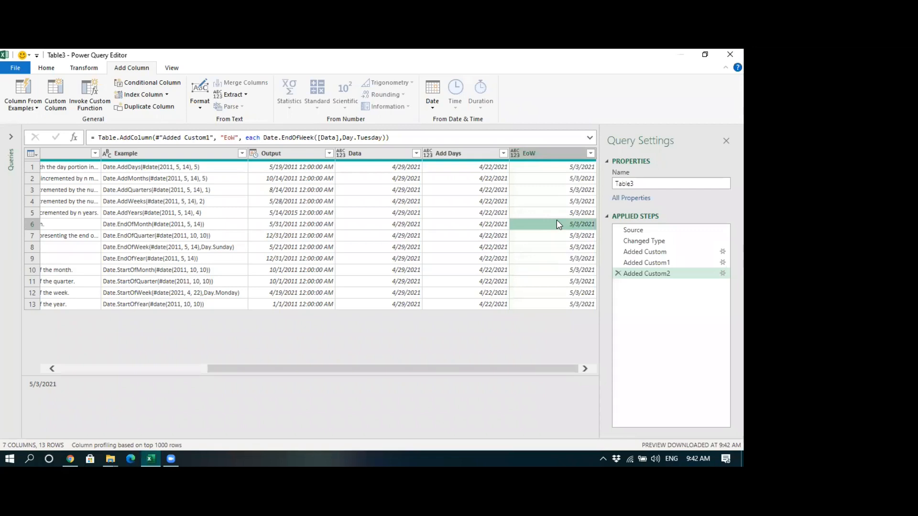
pyautogui.click(536, 180)
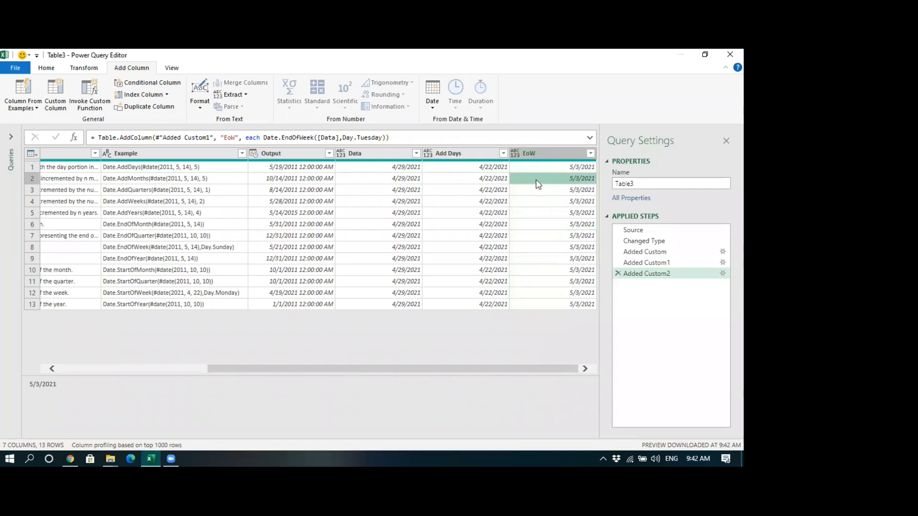
pyautogui.click(546, 213)
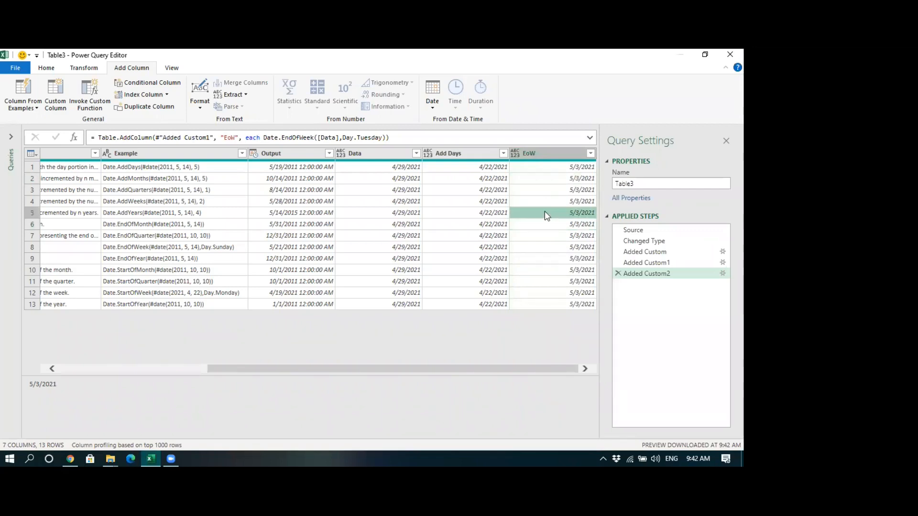
pyautogui.click(219, 250)
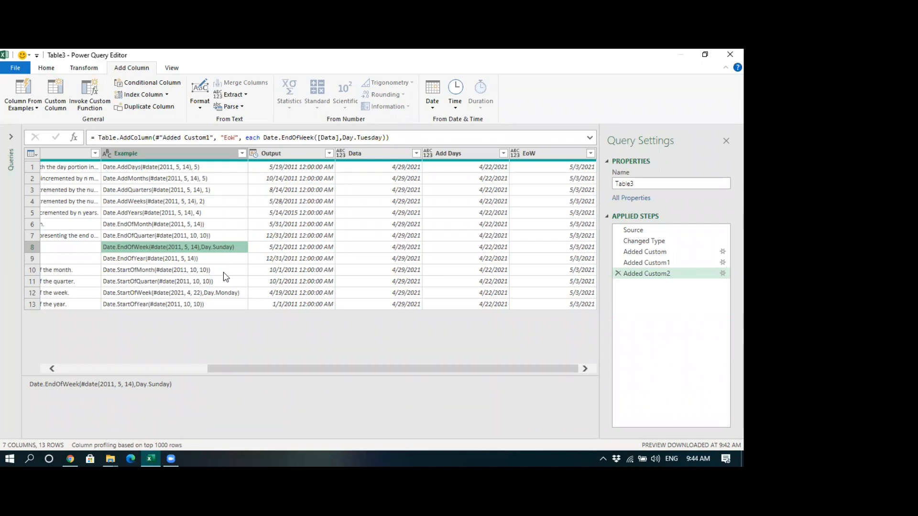
pyautogui.click(149, 271)
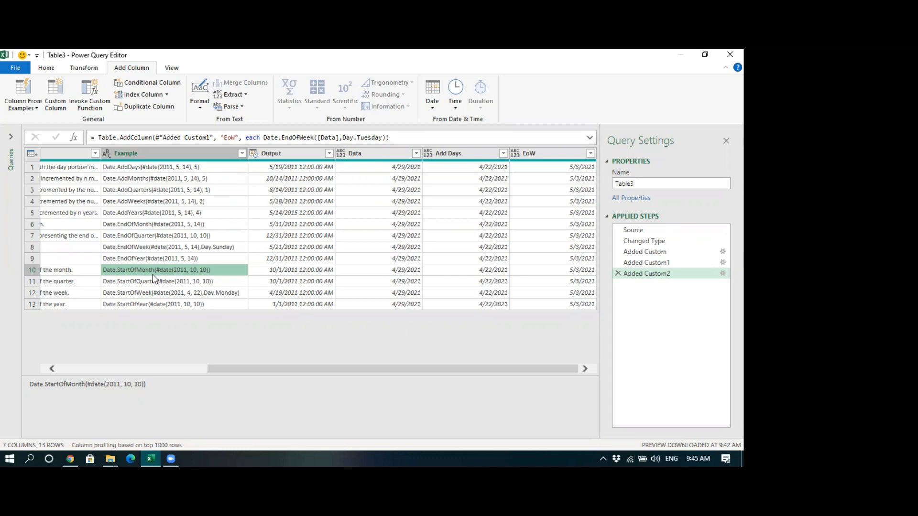
# Step: Change the data type of the Output column to Date
pyautogui.click(250, 156)
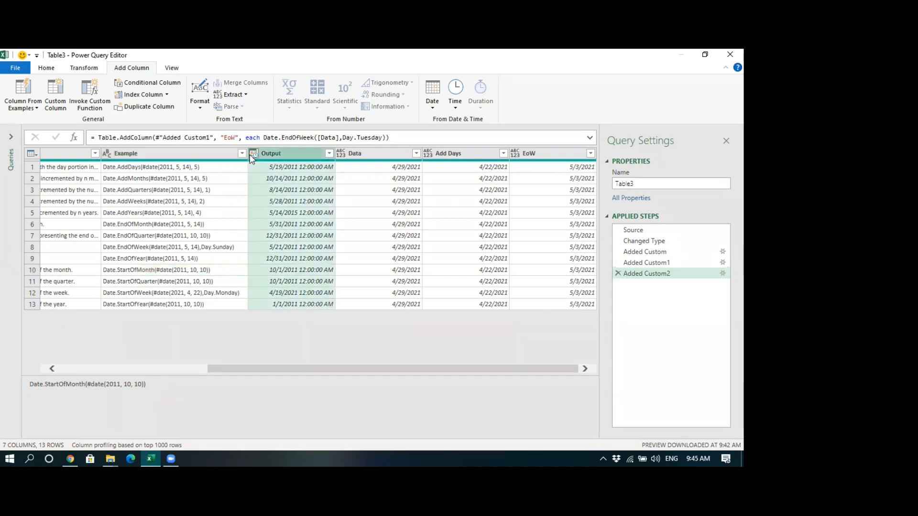
pyautogui.click(252, 157)
pyautogui.click(270, 228)
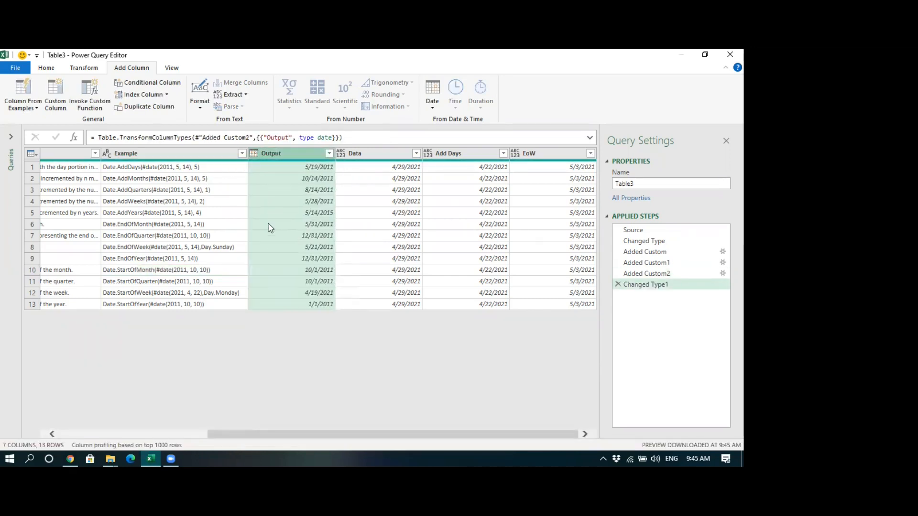
# Step: Start a new custom column, following the Date.StartOfMonth example, and name it SoM
pyautogui.click(168, 269)
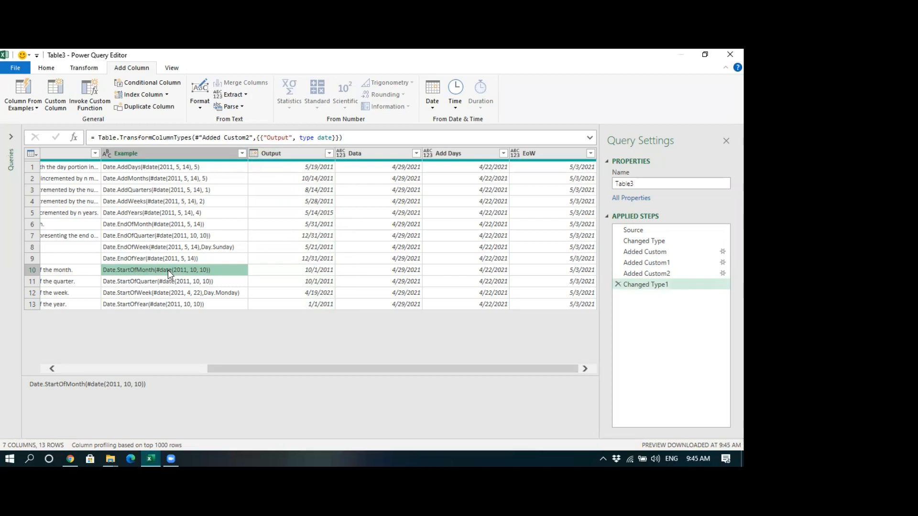
pyautogui.click(55, 85)
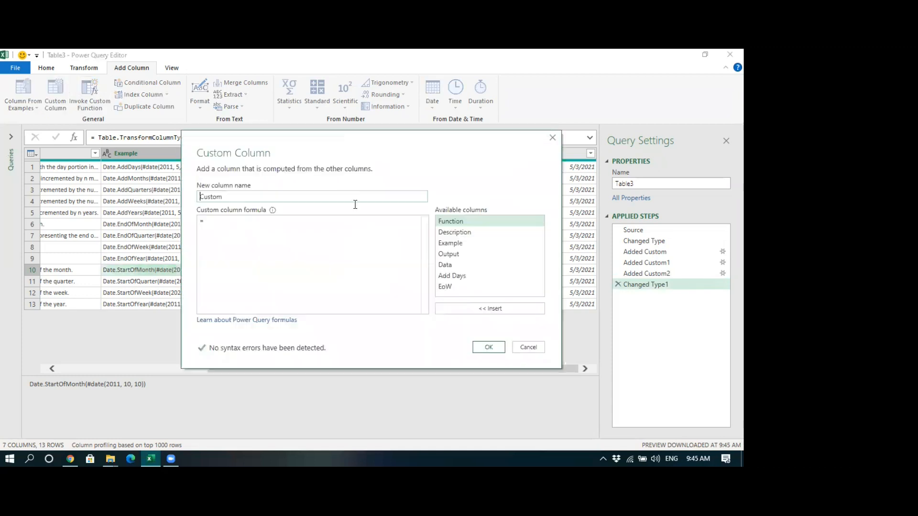
pyautogui.write('ScM')
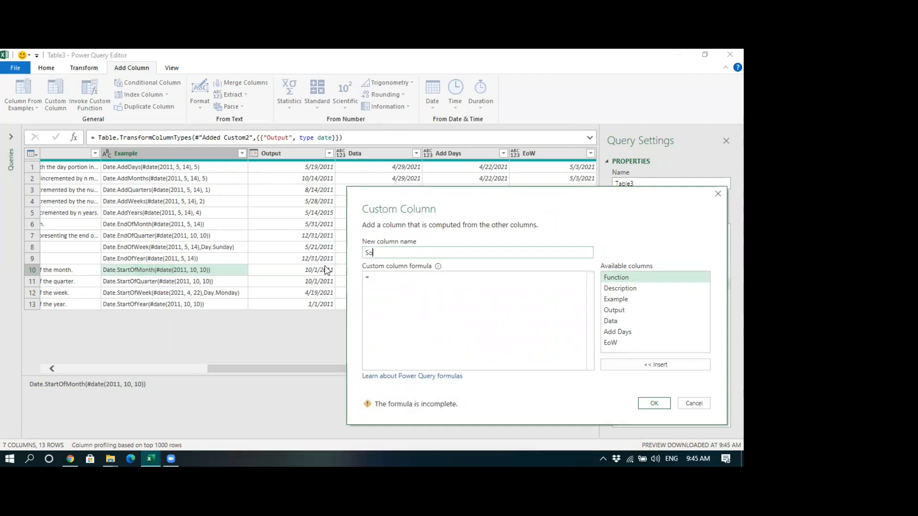
# Step: Enter the formula Date.StartOfMonth([Data]) for the SoM column, create it and inspect its dates
pyautogui.click(377, 282)
pyautogui.write('D')
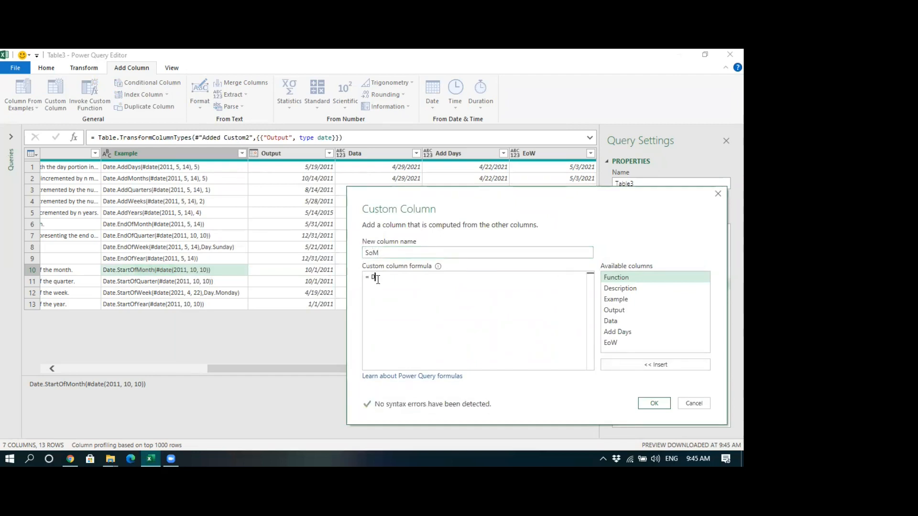
pyautogui.write('ate.')
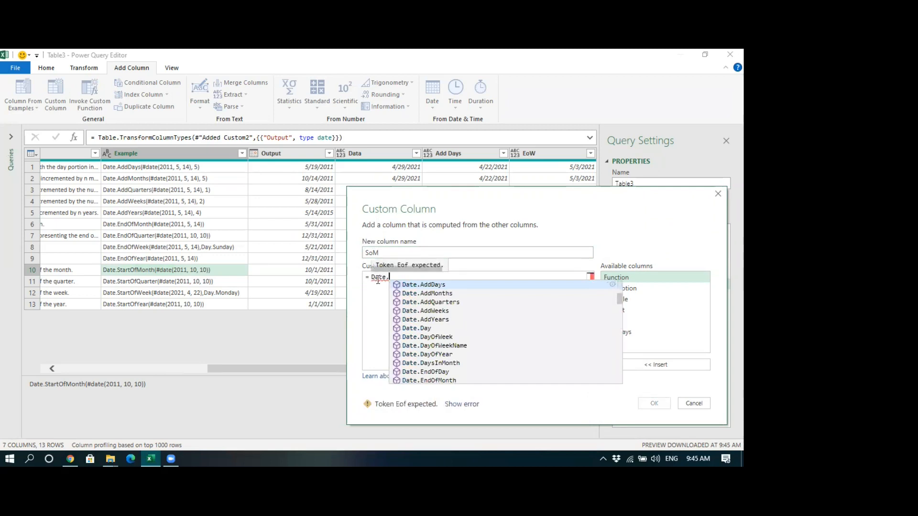
pyautogui.write('Start')
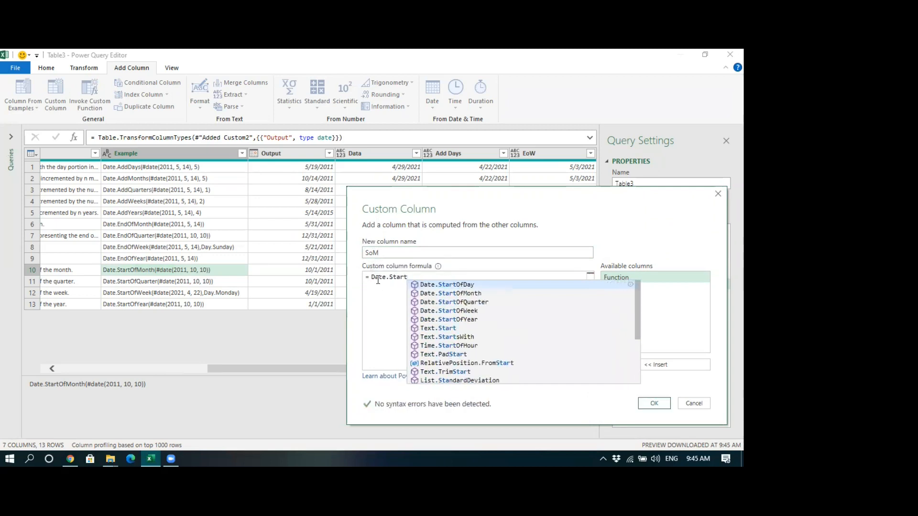
pyautogui.write('OfMonth')
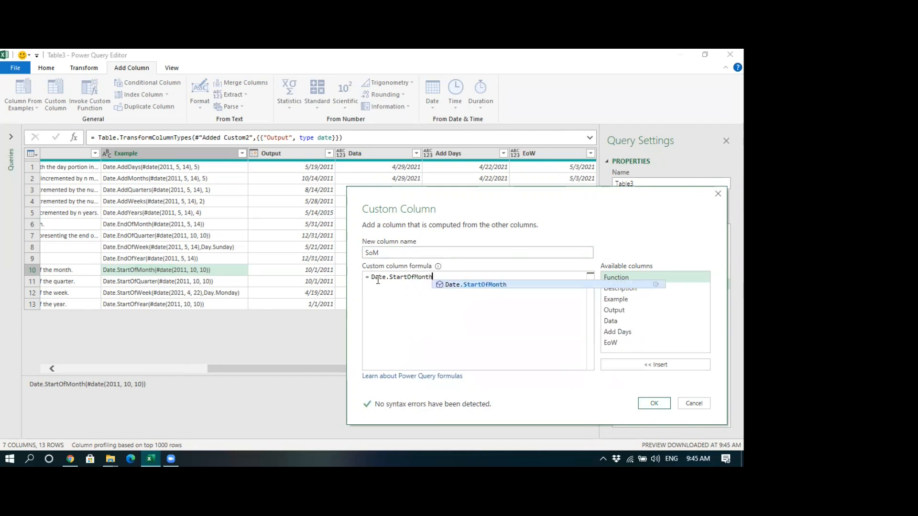
pyautogui.write('(')
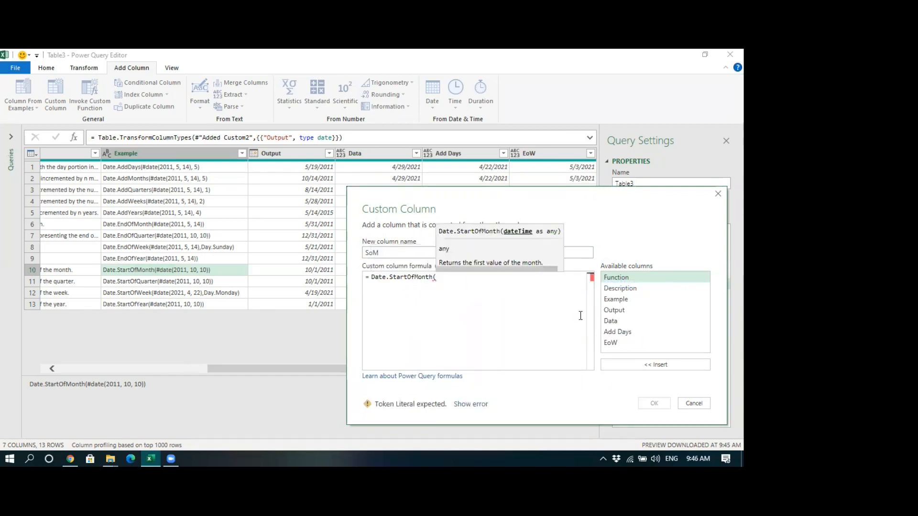
pyautogui.doubleClick(611, 321)
pyautogui.write(')')
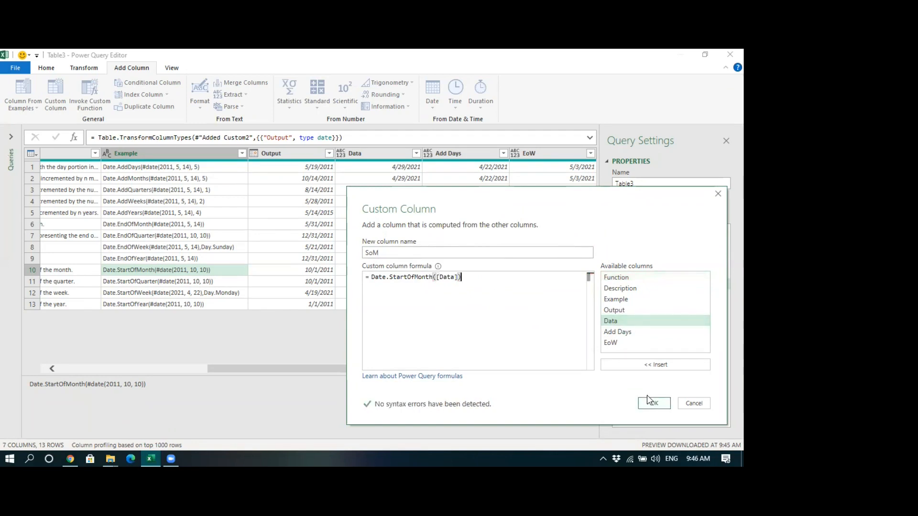
pyautogui.click(651, 402)
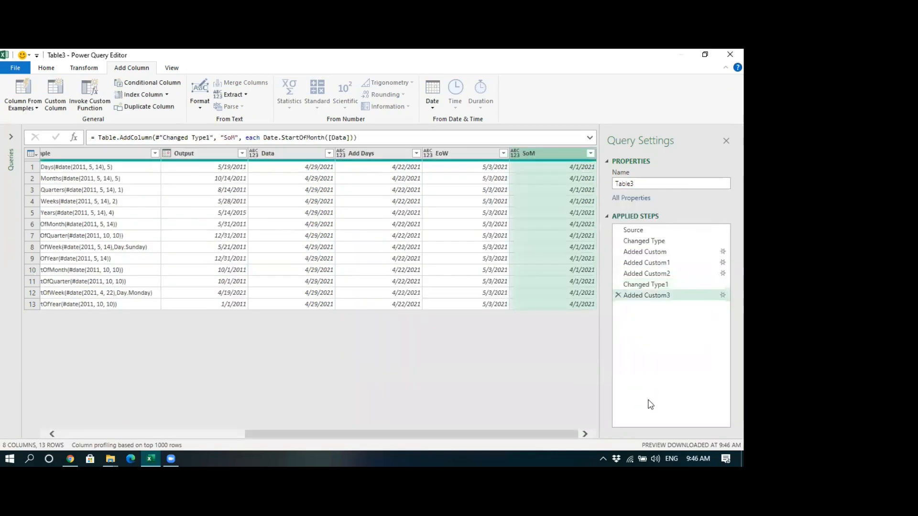
pyautogui.click(555, 168)
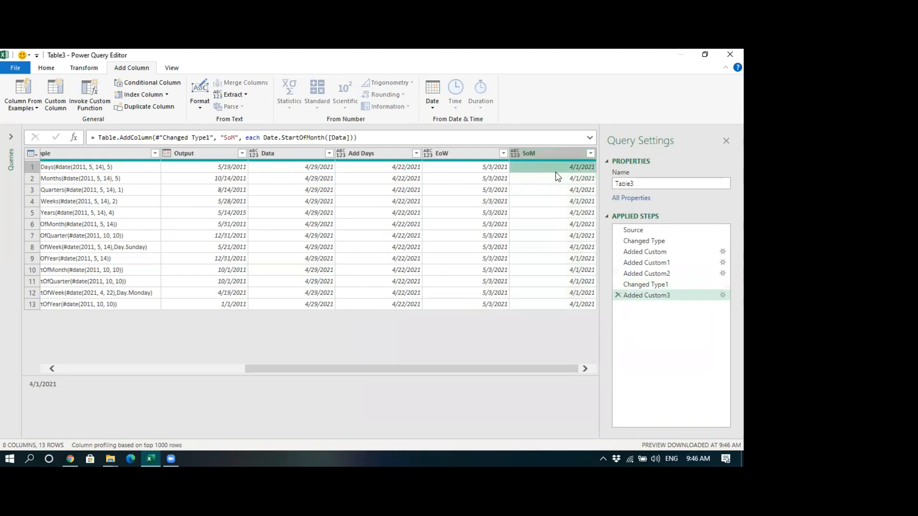
pyautogui.click(552, 226)
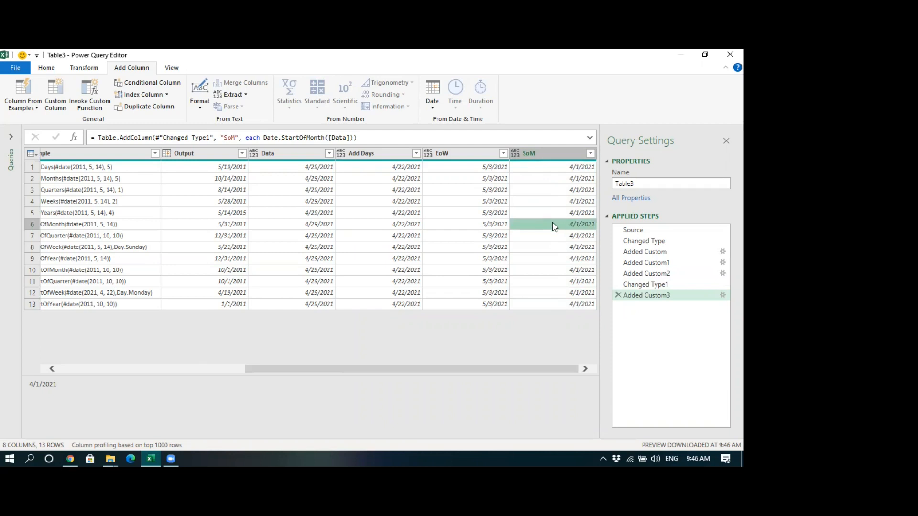
# Step: Finish reviewing the date functions and close the query editor, choosing to specify where the query loads
pyautogui.click(420, 368)
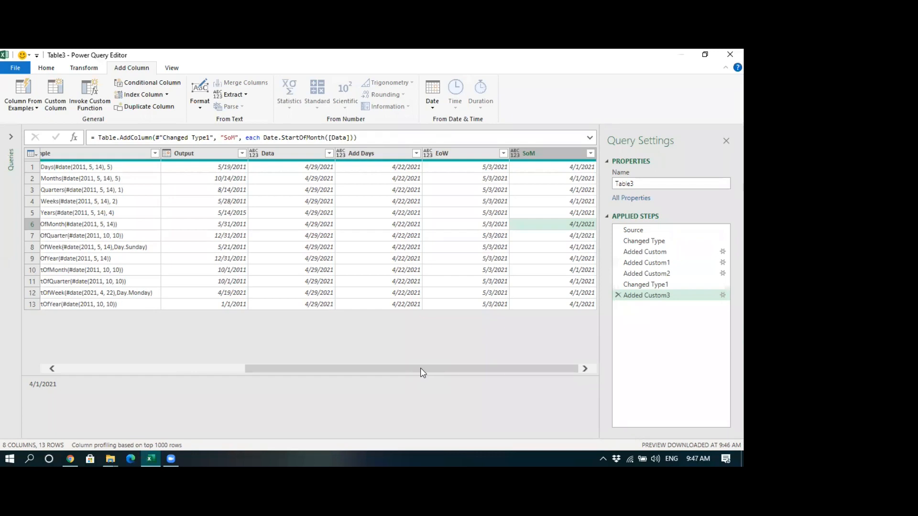
pyautogui.moveTo(421, 368); pyautogui.dragTo(234, 369)
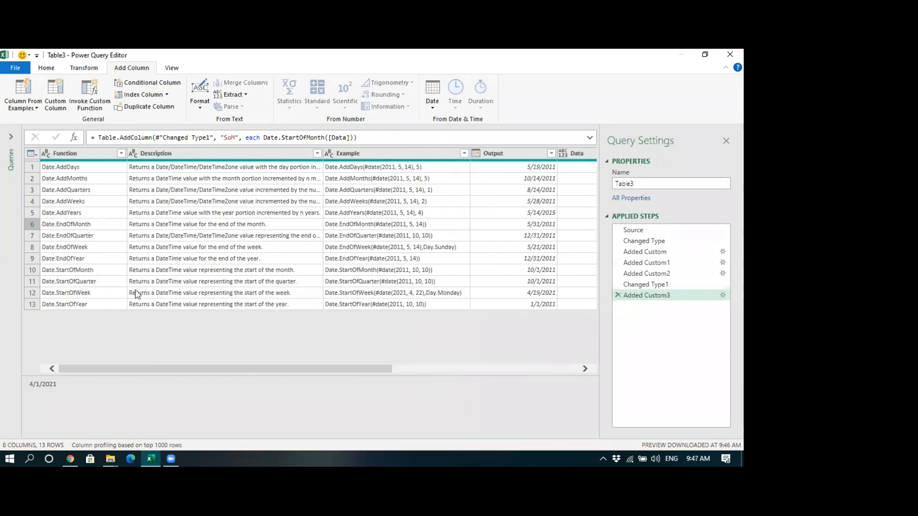
pyautogui.click(145, 201)
pyautogui.click(27, 70)
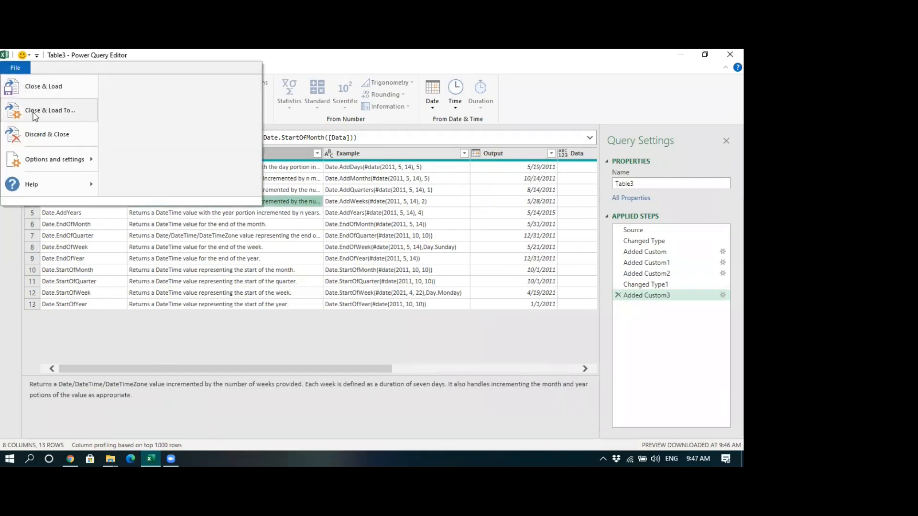
pyautogui.click(40, 113)
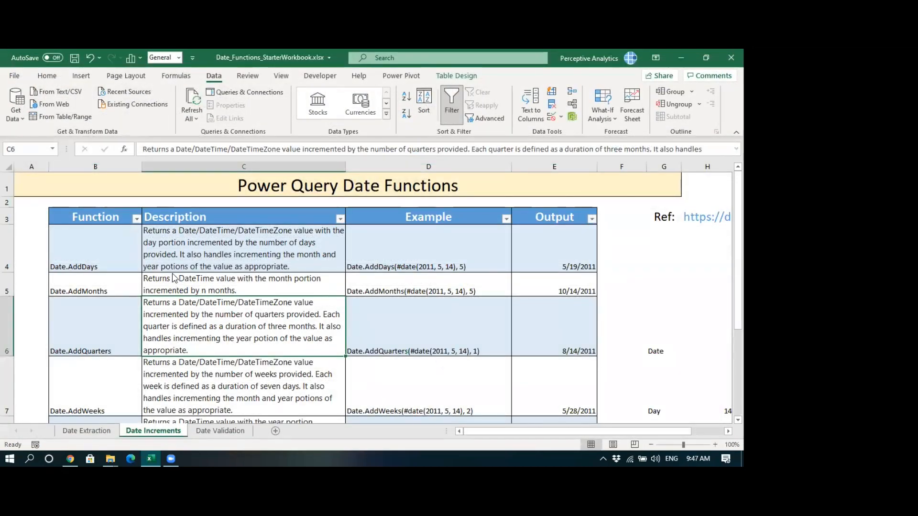
# Step: Load the query as a table into the existing Date Increments worksheet at cell B19, and close the queries pane
pyautogui.click(453, 298)
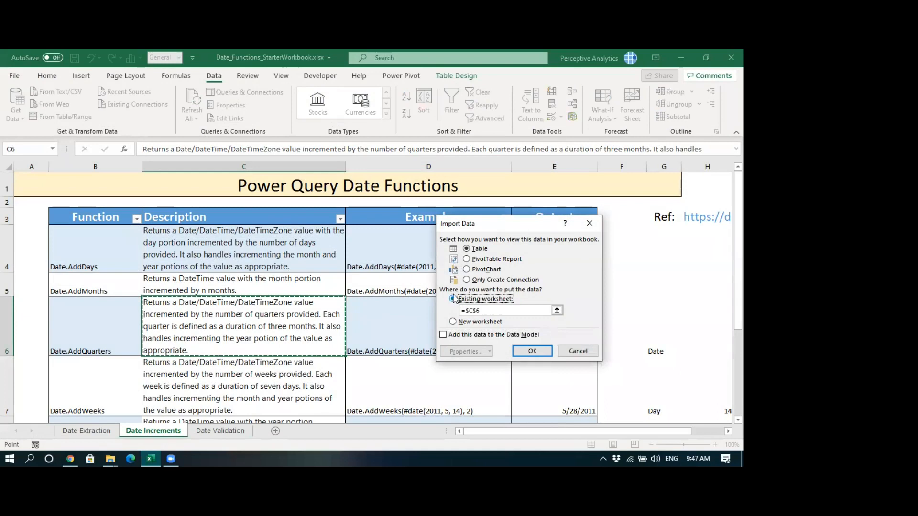
pyautogui.scroll(-5, 311, 322)
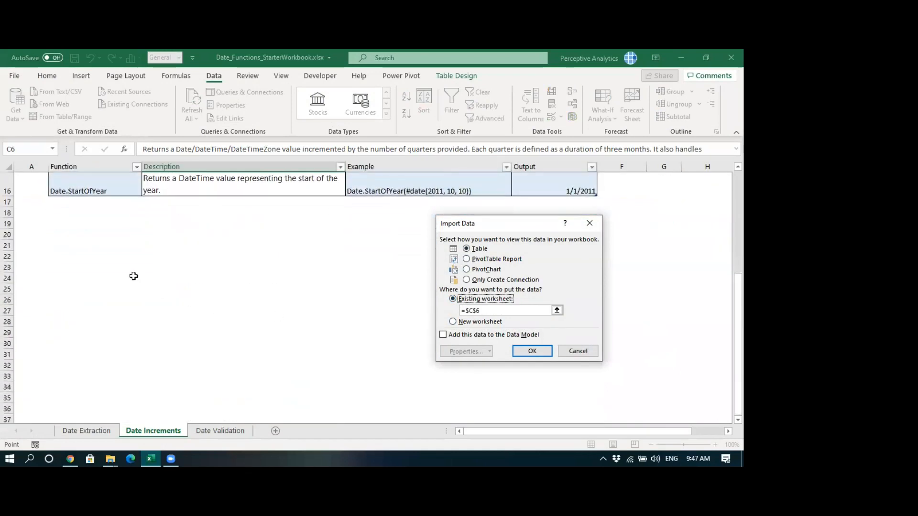
pyautogui.click(75, 223)
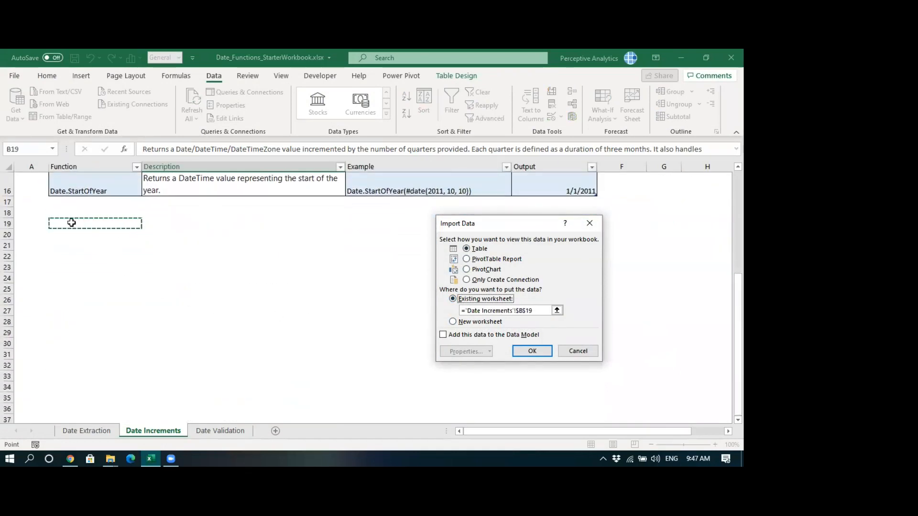
pyautogui.click(522, 351)
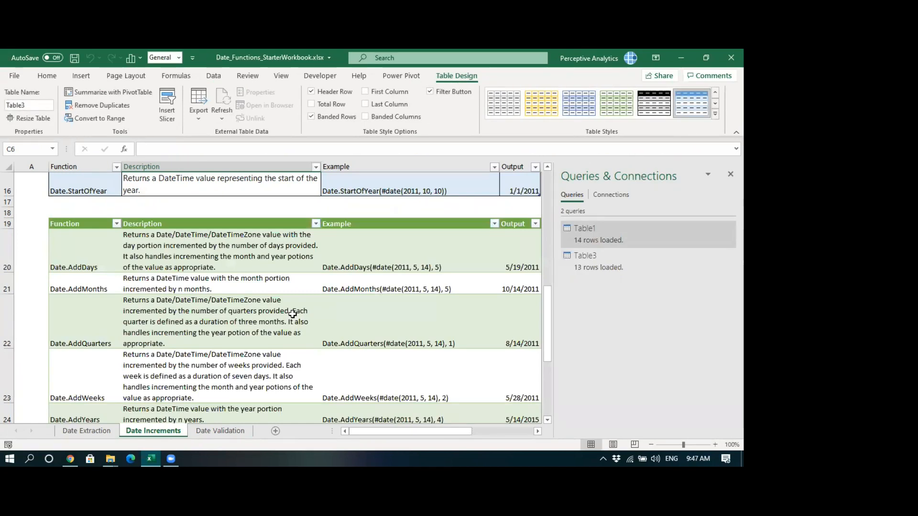
pyautogui.click(731, 174)
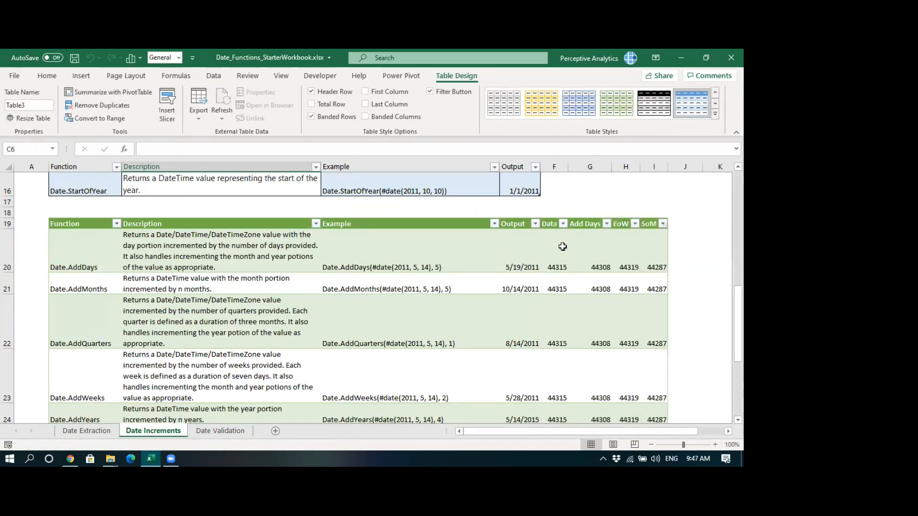
# Step: Format the values in the Data, Add Days, EoW and SoM columns of the loaded table as Date
pyautogui.click(196, 300)
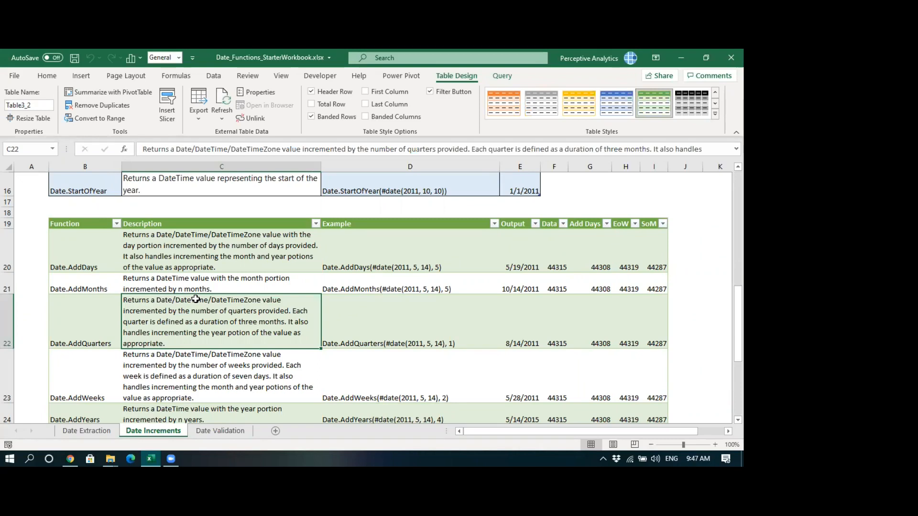
pyautogui.moveTo(549, 257); pyautogui.dragTo(649, 454)
pyautogui.moveTo(647, 447); pyautogui.dragTo(643, 401)
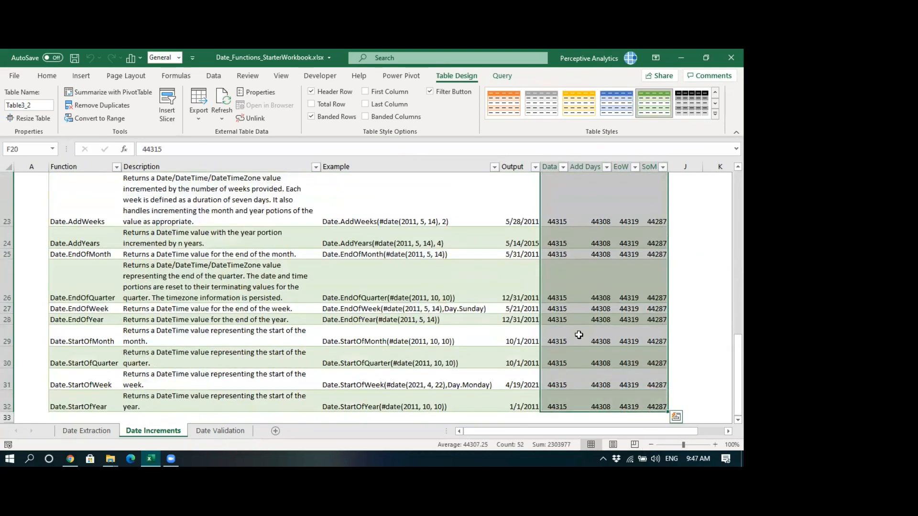
pyautogui.click(47, 76)
pyautogui.click(408, 98)
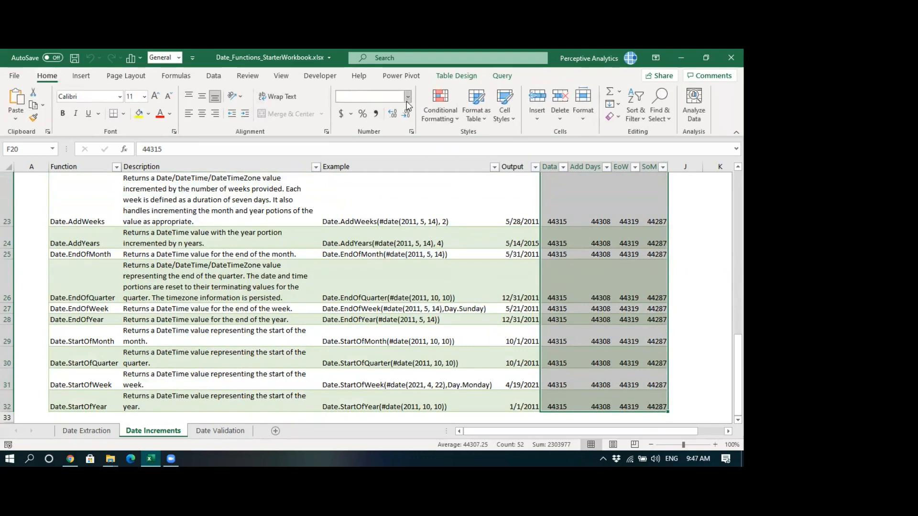
pyautogui.click(396, 225)
pyautogui.scroll(3, 396, 228)
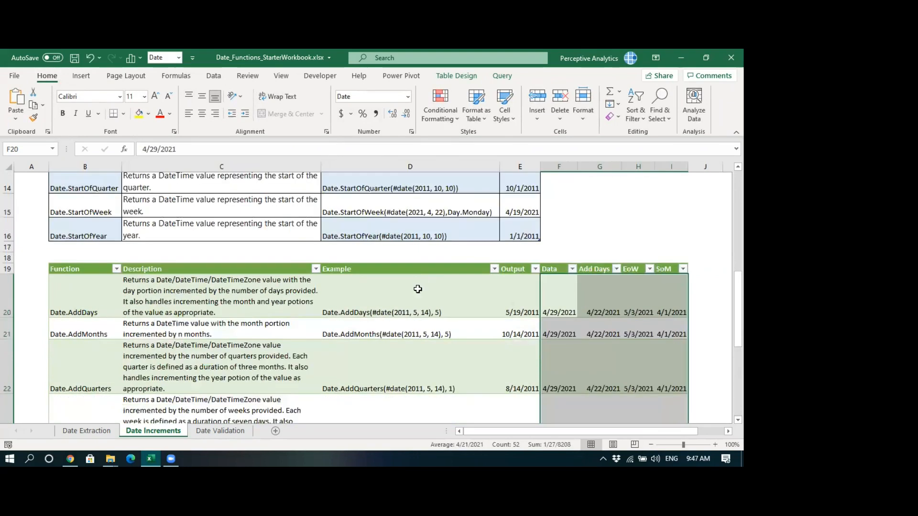
pyautogui.click(371, 334)
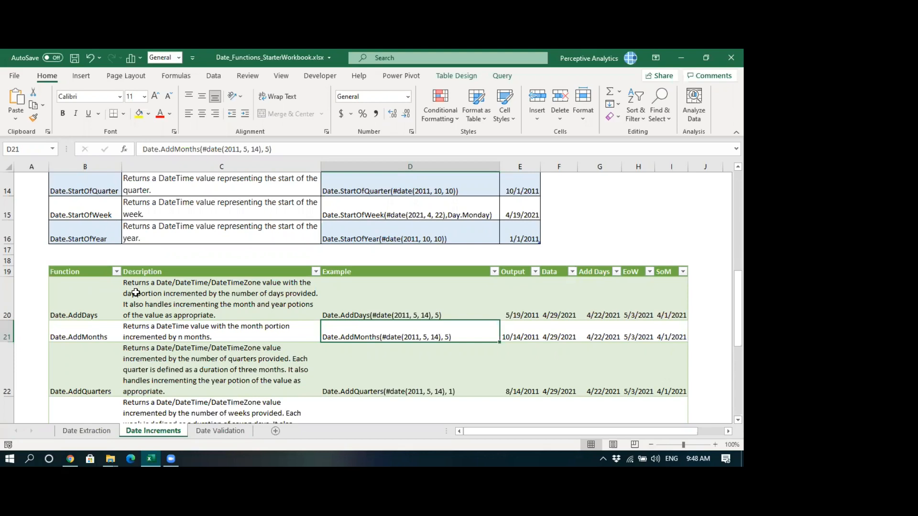
# Step: Review the function descriptions, examples and date columns throughout the loaded table
pyautogui.scroll(-1, 136, 292)
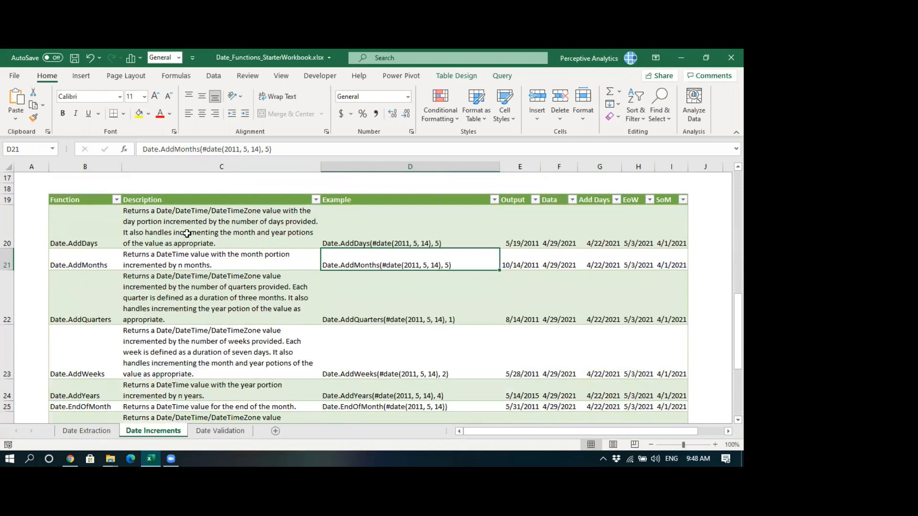
pyautogui.scroll(-2, 187, 233)
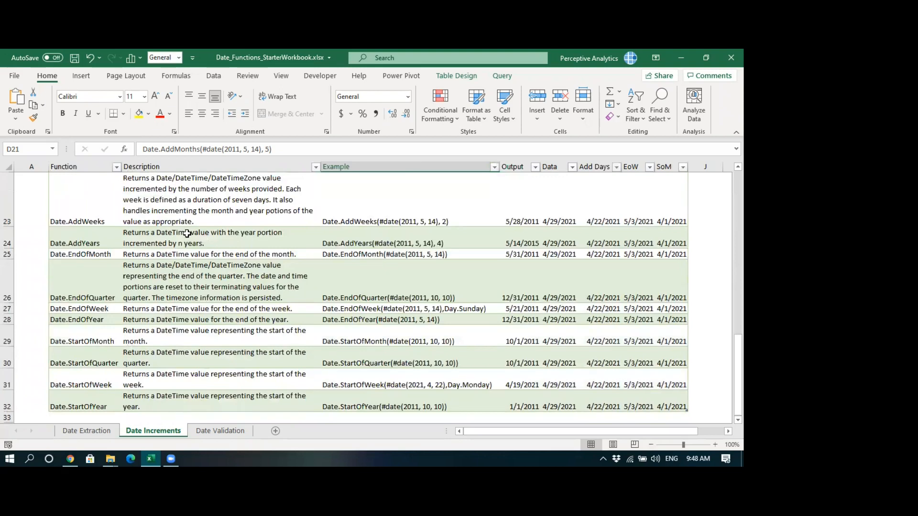
pyautogui.scroll(2, 186, 234)
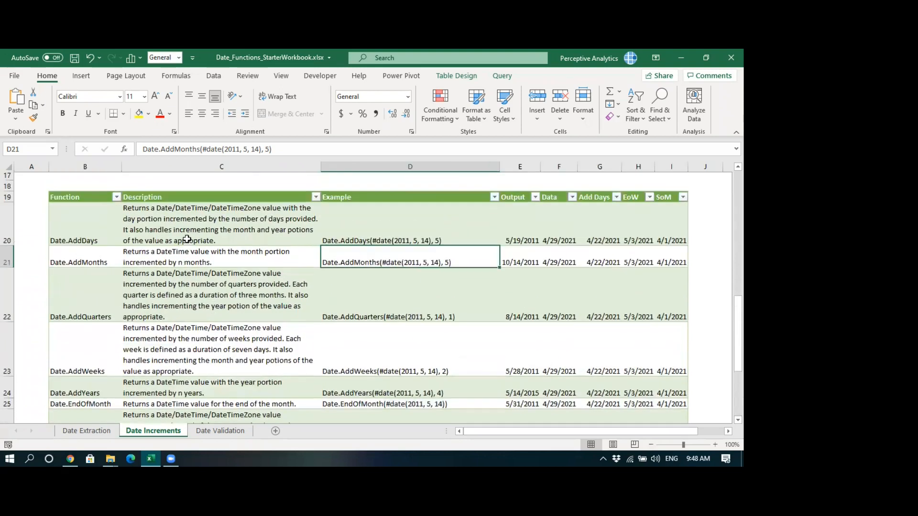
pyautogui.click(188, 232)
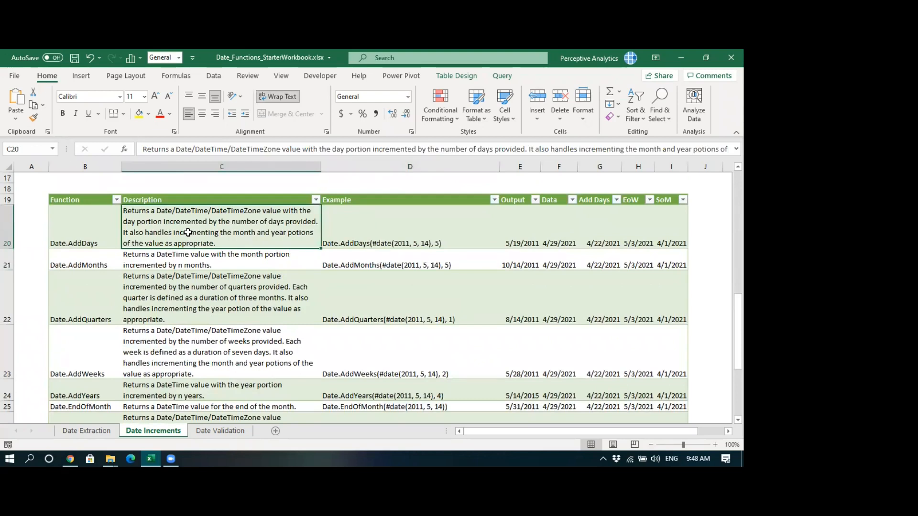
pyautogui.scroll(5, 167, 297)
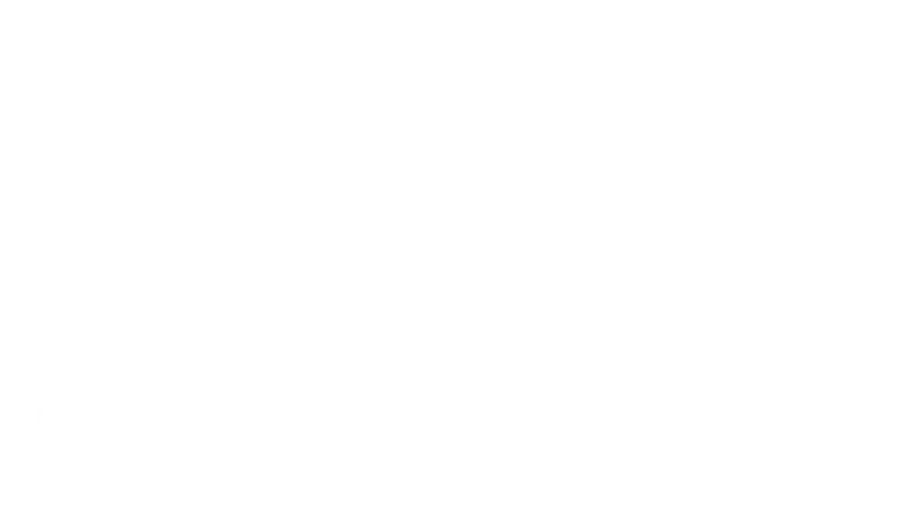